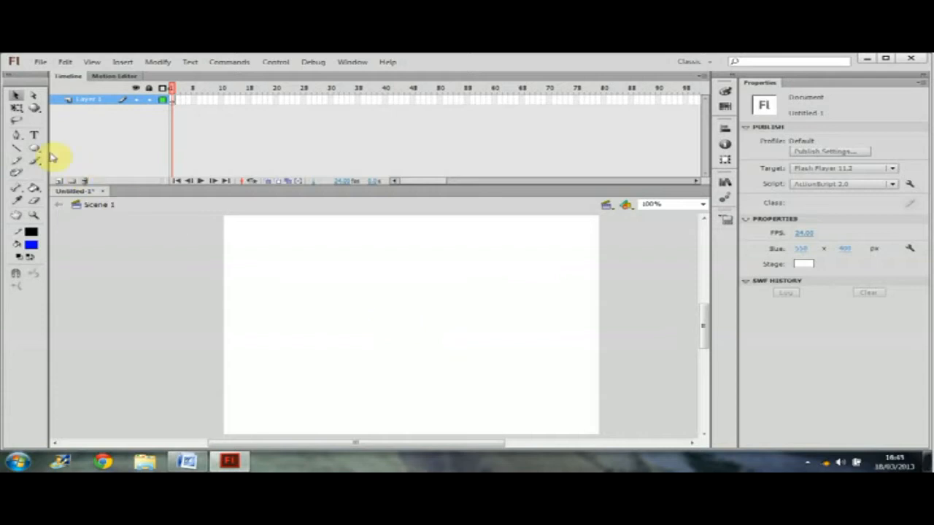
- Draw a blue oval with a black outline, about 205 by 193 px, near the middle of the stage
left_click(34, 148)
left_click_drag(329, 271, 471, 377)
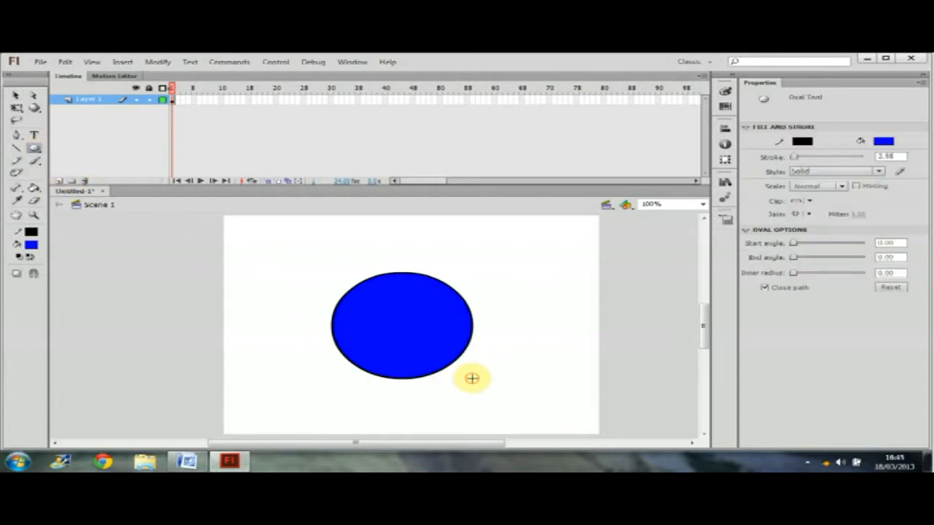
- Convert the whole oval, fill and outline, to a Graphic symbol named ball
left_click(15, 95)
mouse_move(257, 232)
left_mouse_down()
mouse_move(316, 292)
mouse_move(521, 400)
left_mouse_up()
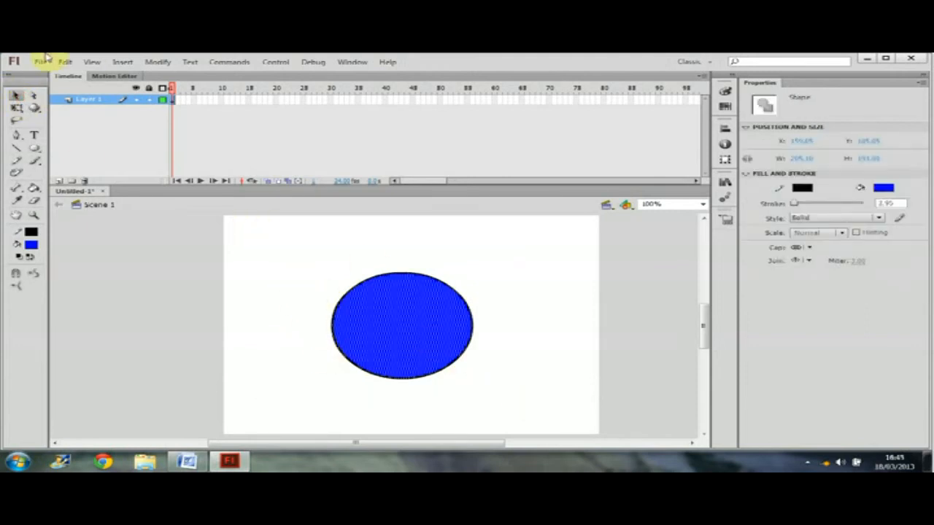
left_click(161, 64)
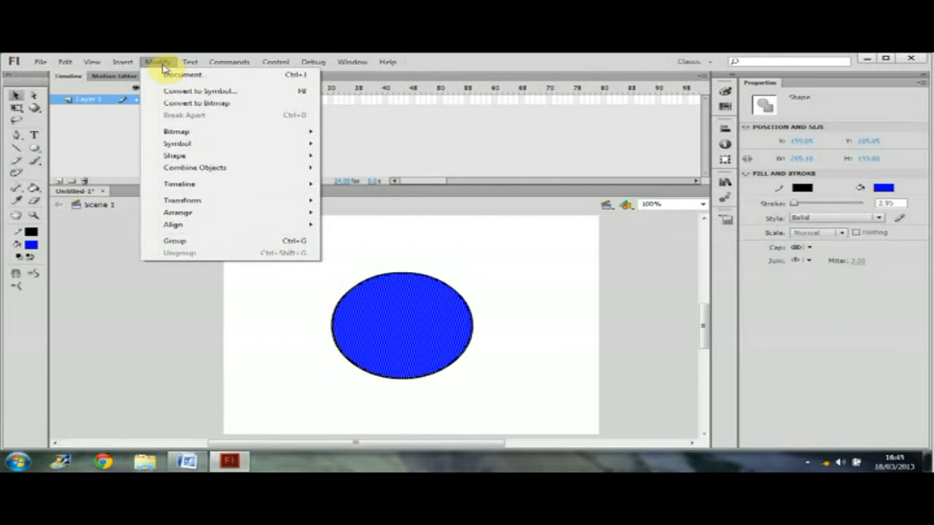
left_click(222, 94)
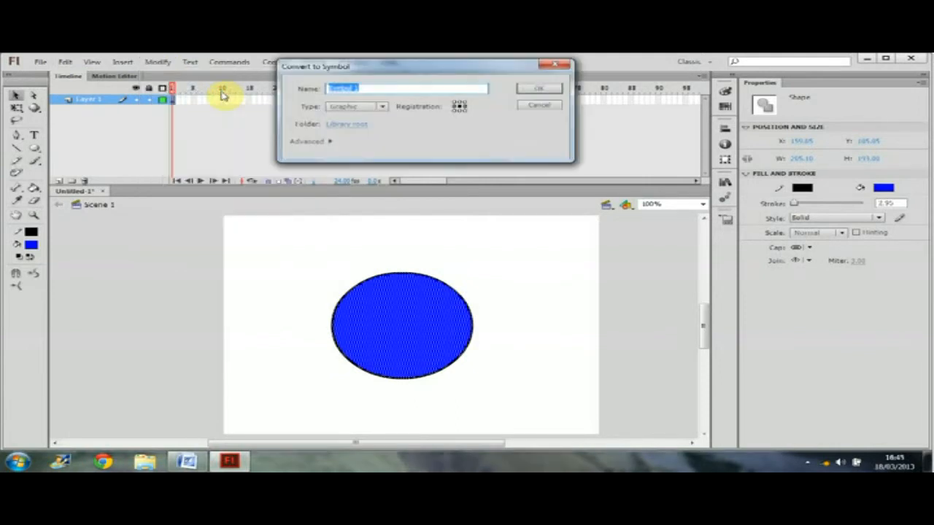
left_click(377, 107)
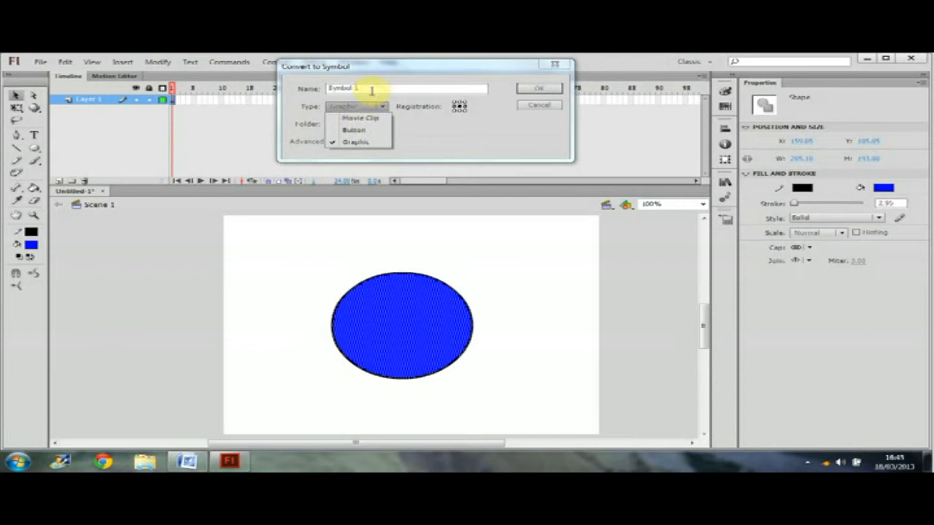
left_click(371, 89)
left_click(371, 89)
left_click_drag(369, 88, 301, 88)
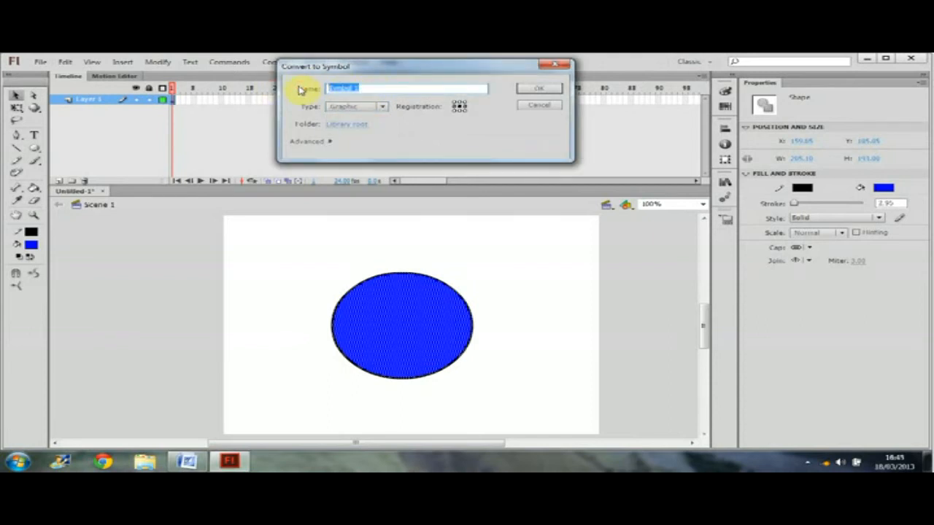
type("ball")
left_click(543, 89)
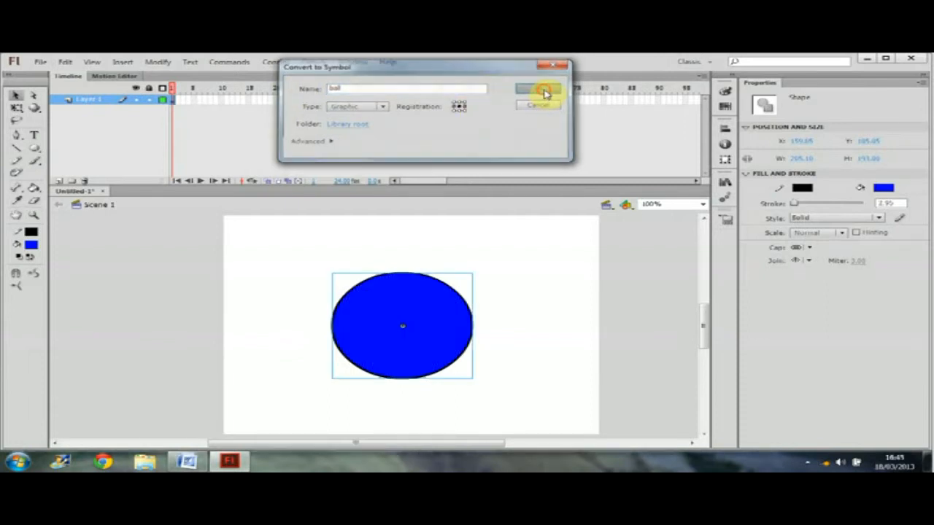
left_click(518, 273)
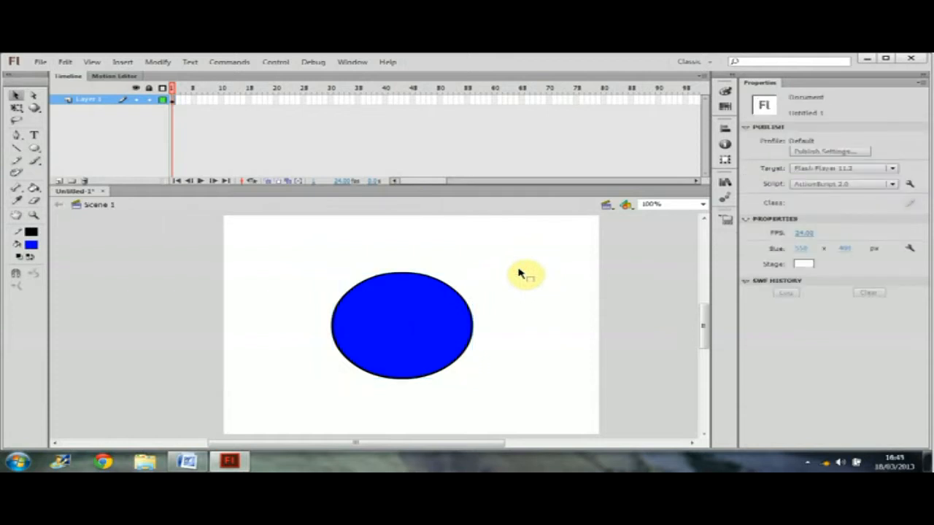
- Select the ball instance and nudge it slightly up and to the right on the stage
left_click(416, 357)
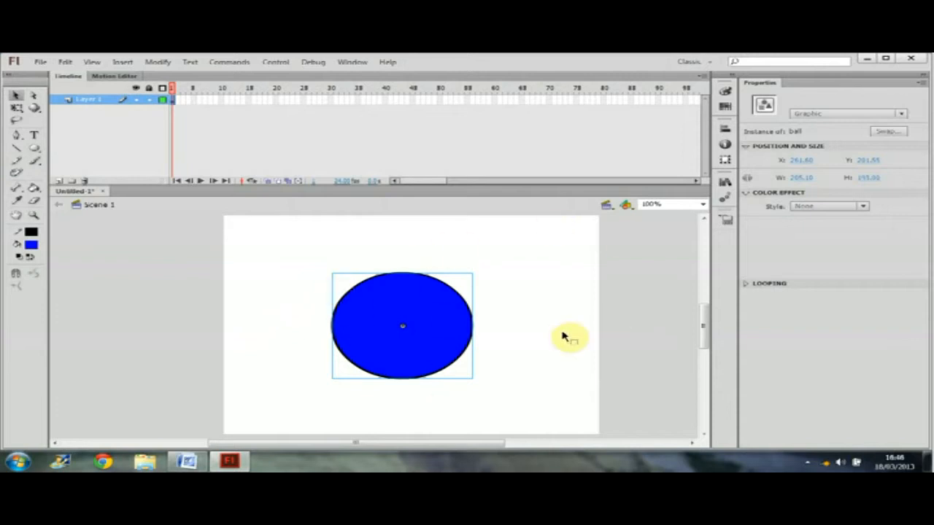
left_click(421, 254)
mouse_move(453, 292)
left_mouse_down()
mouse_move(579, 265)
mouse_move(350, 270)
mouse_move(458, 287)
left_mouse_up()
left_click(362, 284)
left_click(543, 268)
left_click(434, 305)
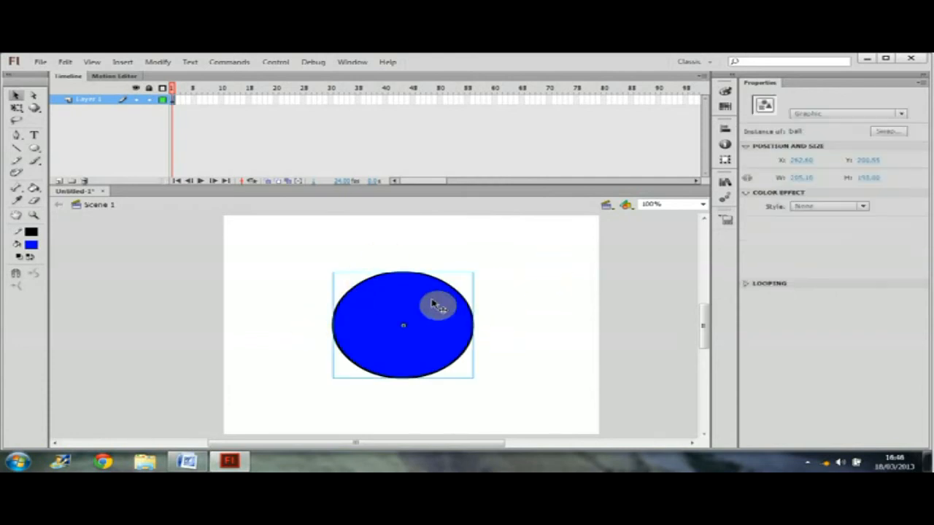
- Look inside the ball symbol, return to Scene 1 and reposition the instance near the middle of the stage
double_click(435, 306)
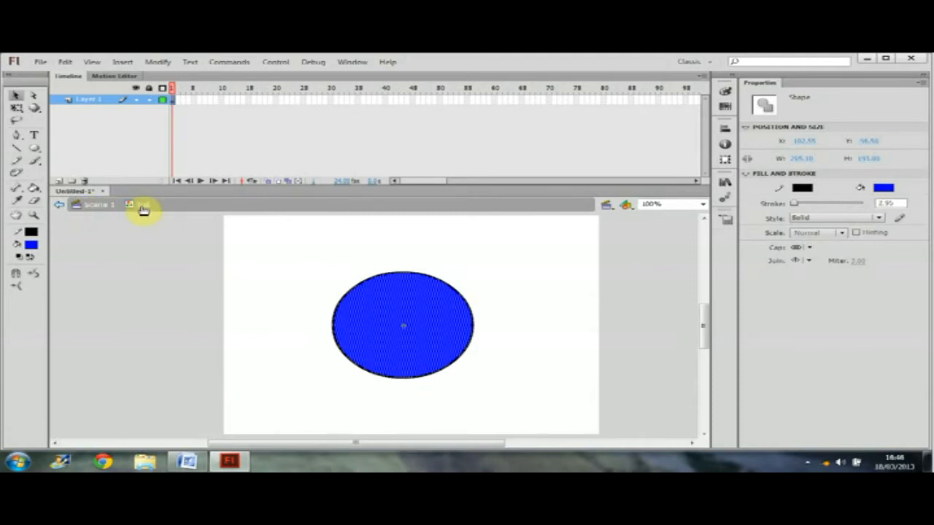
double_click(249, 239)
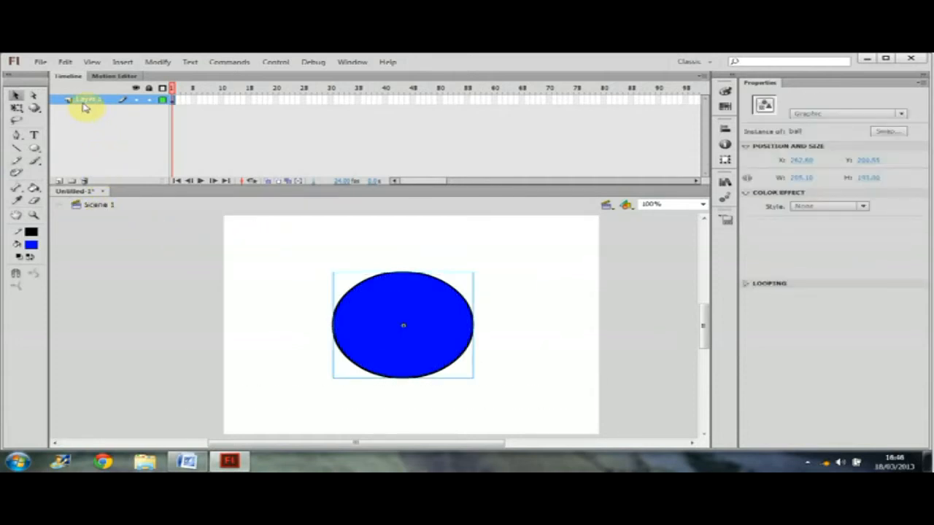
left_click_drag(415, 350, 476, 353)
left_click_drag(469, 344, 401, 330)
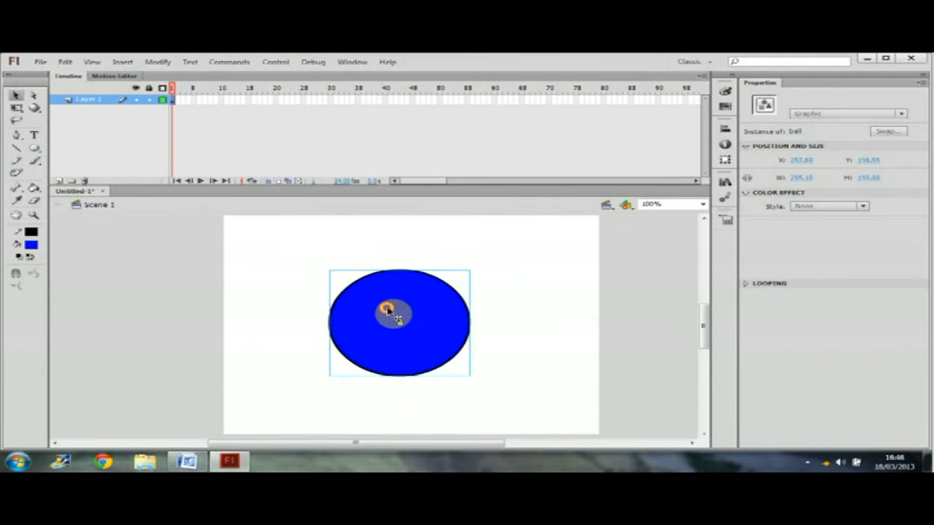
- Edit the ball symbol in place and pull the oval's outline into an irregular boomerang-like shape
double_click(386, 309)
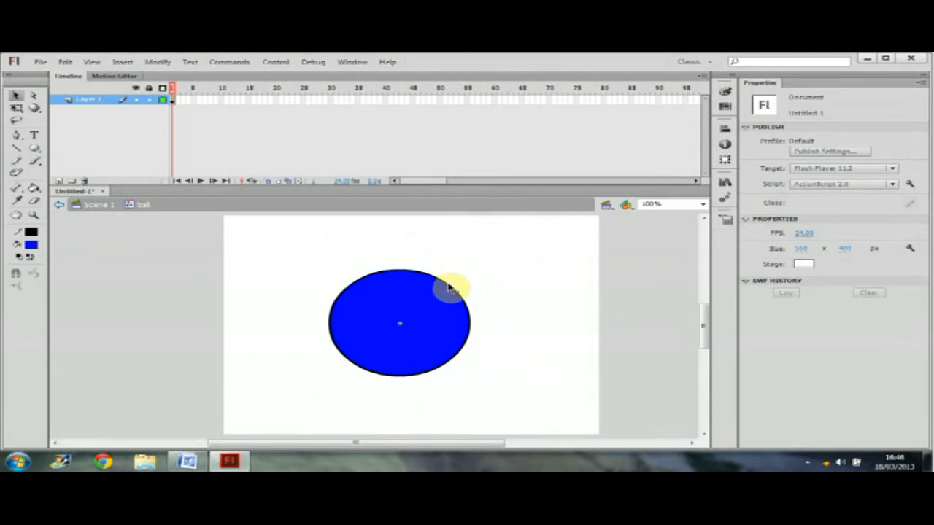
left_click_drag(450, 287, 519, 268)
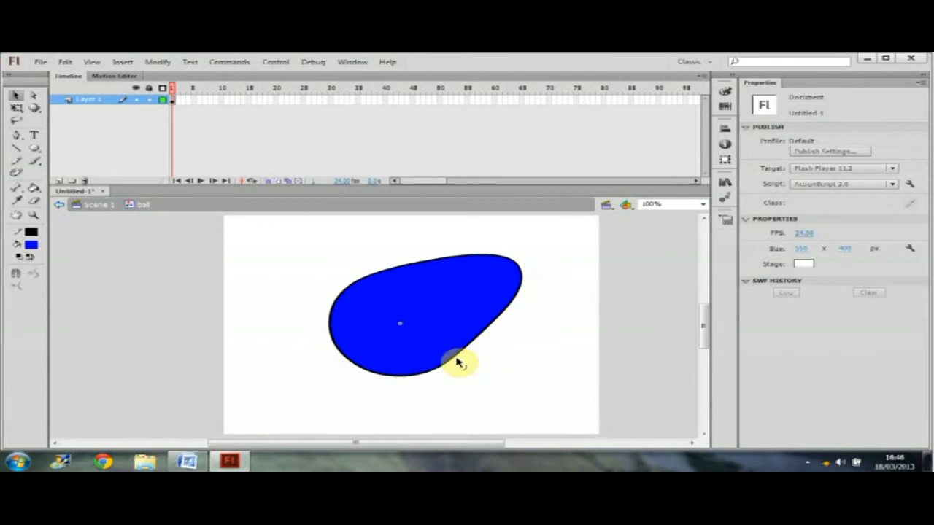
left_click_drag(450, 363, 528, 387)
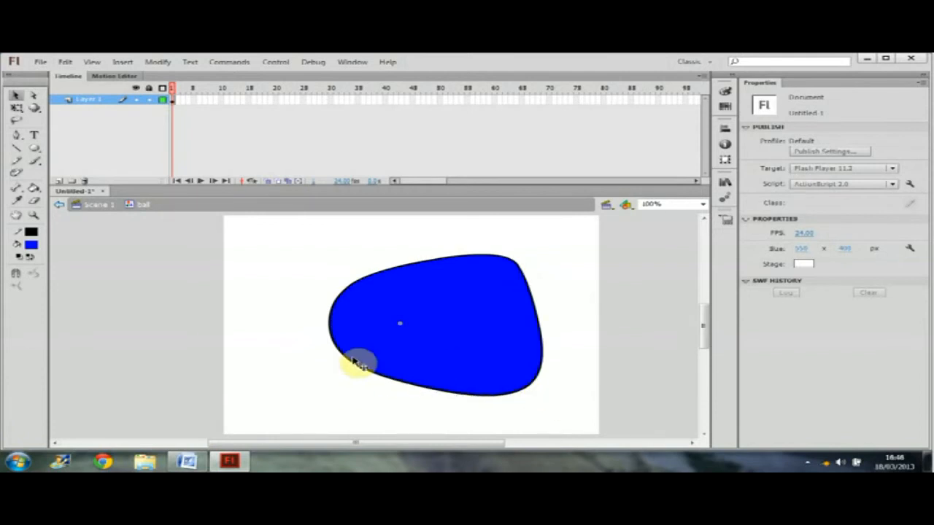
mouse_move(350, 364)
left_mouse_down()
mouse_move(428, 327)
mouse_move(483, 318)
left_mouse_up()
- Change the fill of the reshaped ball symbol to red
left_click(486, 320)
left_click(882, 187)
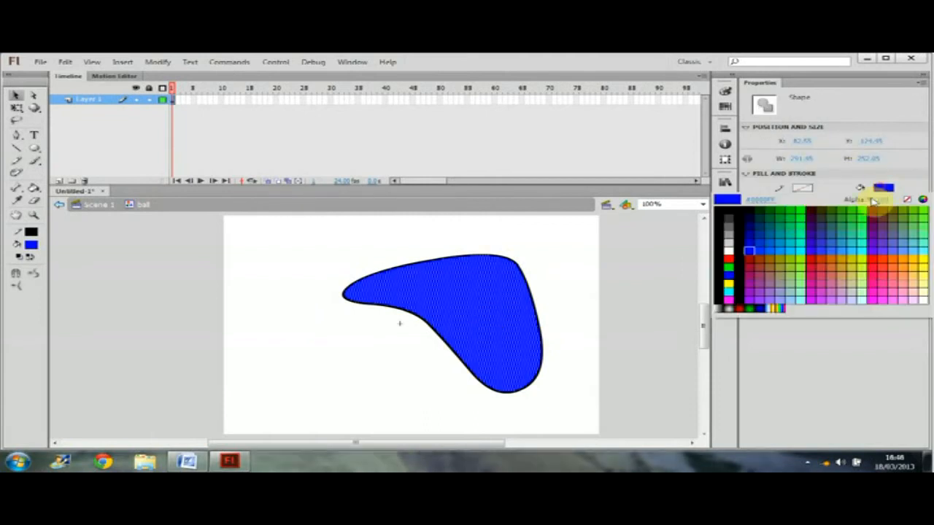
left_click(728, 257)
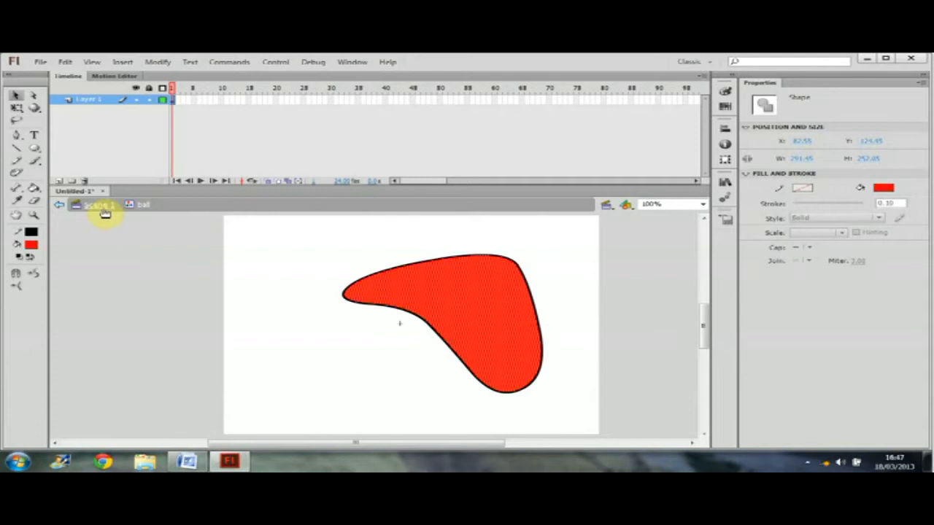
- Return to Scene 1 and move the ball instance up and to the left on the stage
double_click(246, 238)
left_click_drag(463, 299, 443, 324)
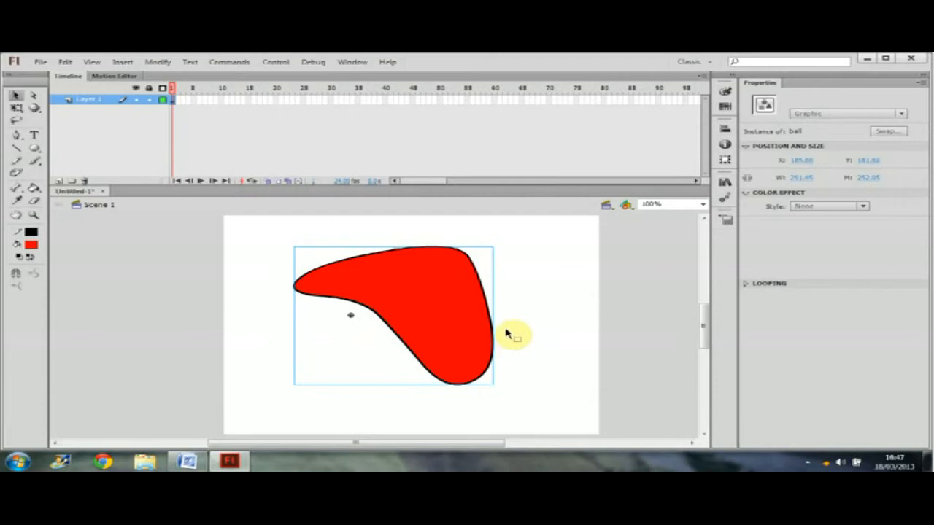
- Place a second ball instance from the library on the stage, overlapping the first one at its lower right
left_click(725, 183)
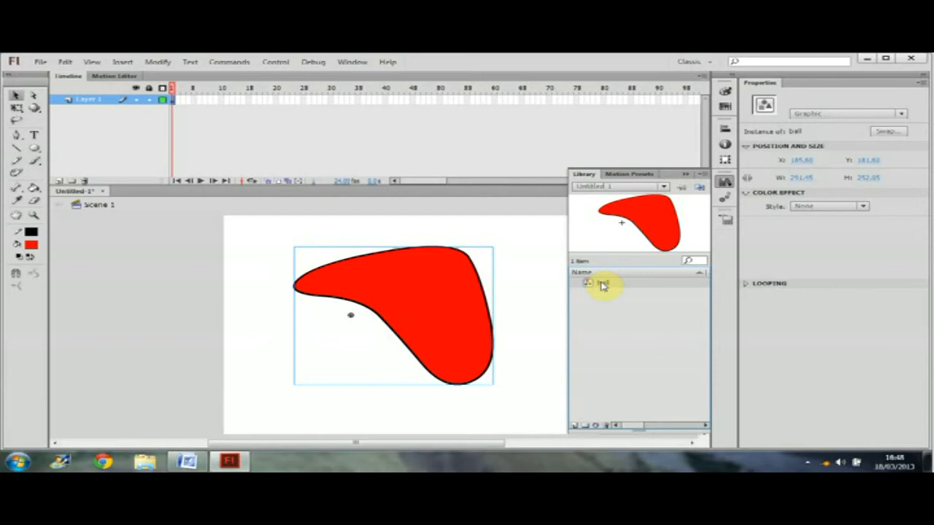
left_click_drag(601, 286, 504, 303)
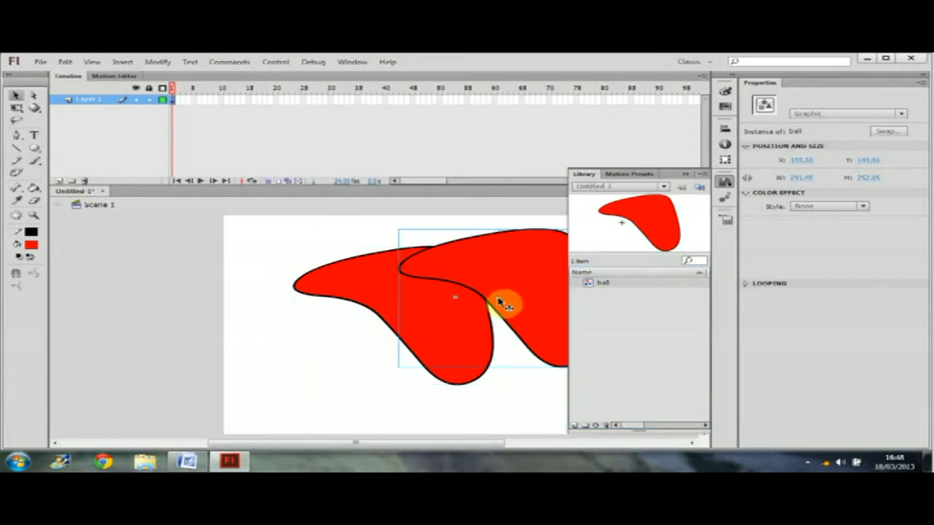
left_click_drag(517, 265, 527, 330)
left_click(529, 235)
- Edit the ball symbol in place from the second instance and bend its outline into a thinner hooked shape
left_click(552, 329)
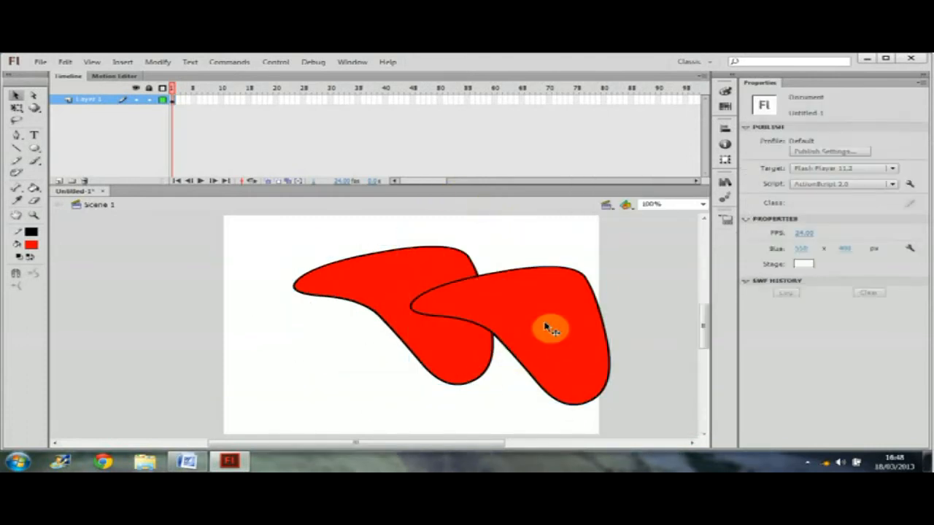
double_click(545, 326)
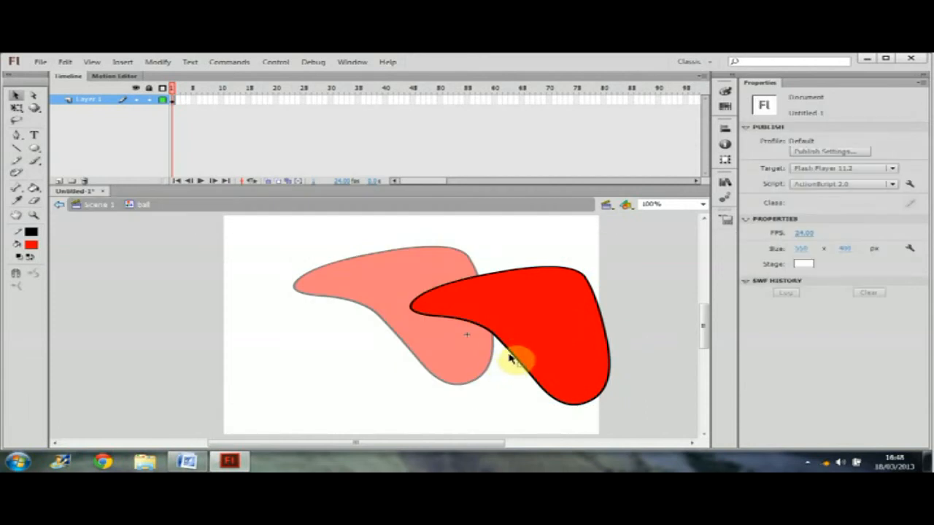
left_click_drag(512, 356, 541, 321)
left_click_drag(532, 268, 529, 291)
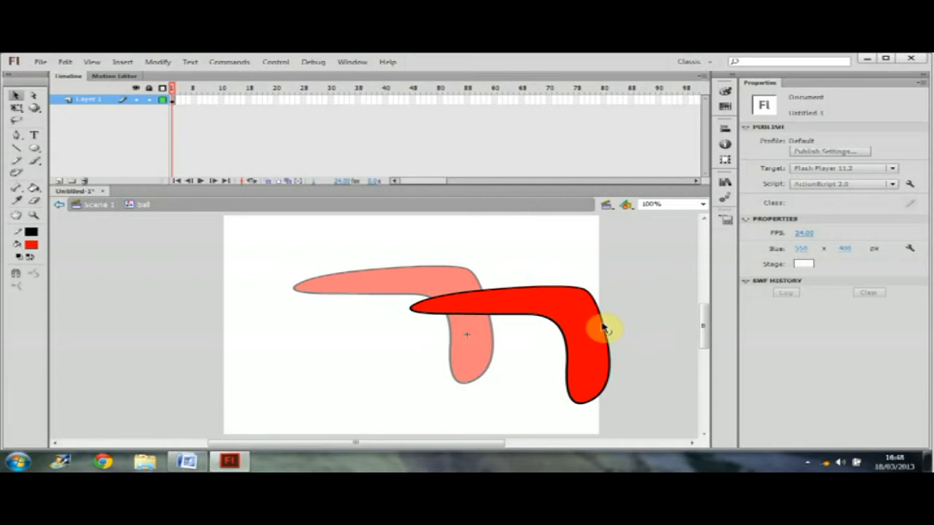
left_click_drag(605, 324, 596, 321)
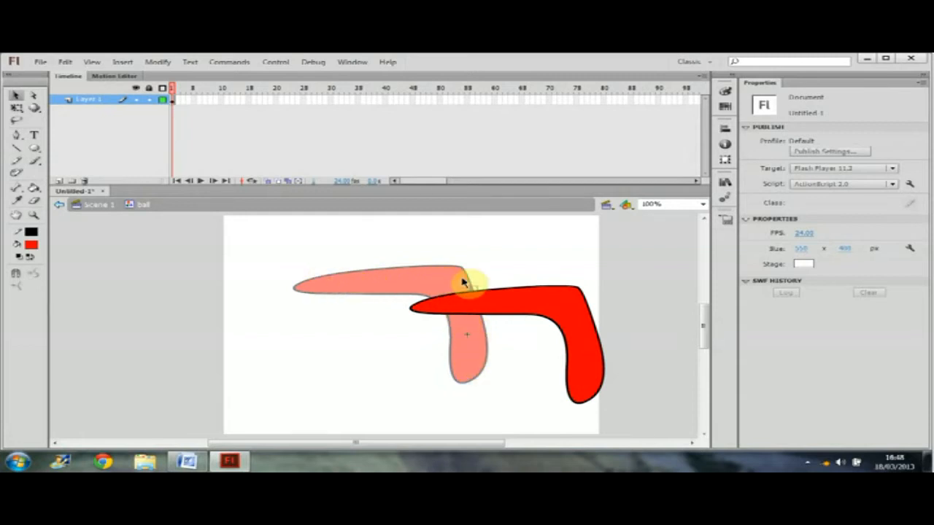
- Change the fill of the hooked ball shape to dark blue
left_click(562, 310)
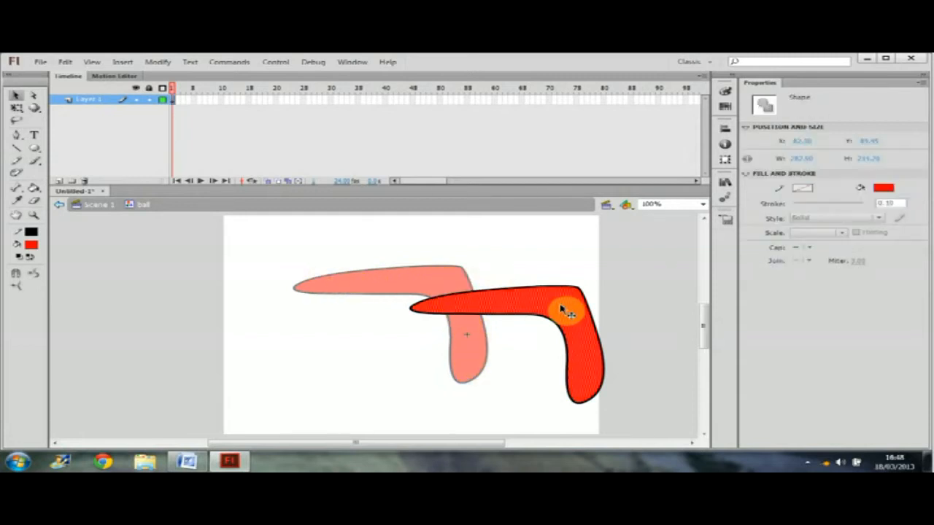
left_click(880, 188)
left_click(754, 243)
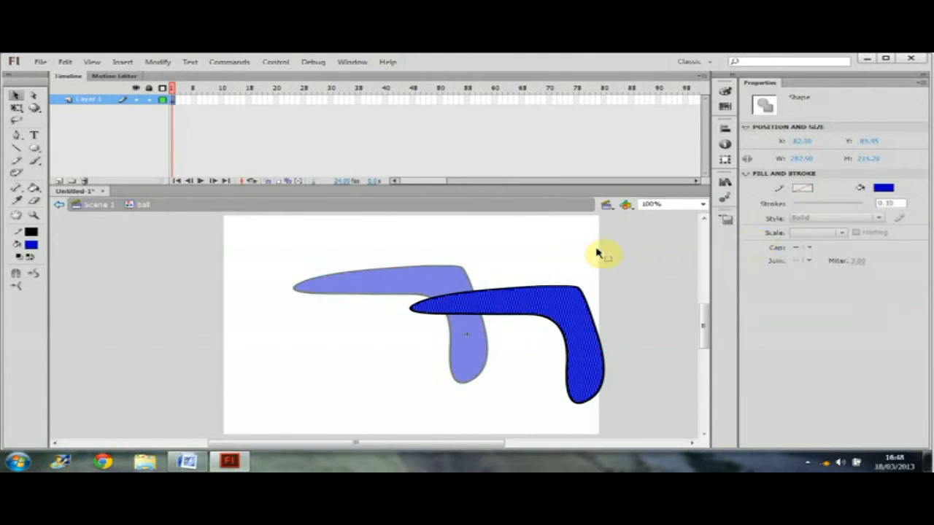
- Return to Scene 1 and delete both ball instances from the stage
left_click(547, 240)
double_click(471, 240)
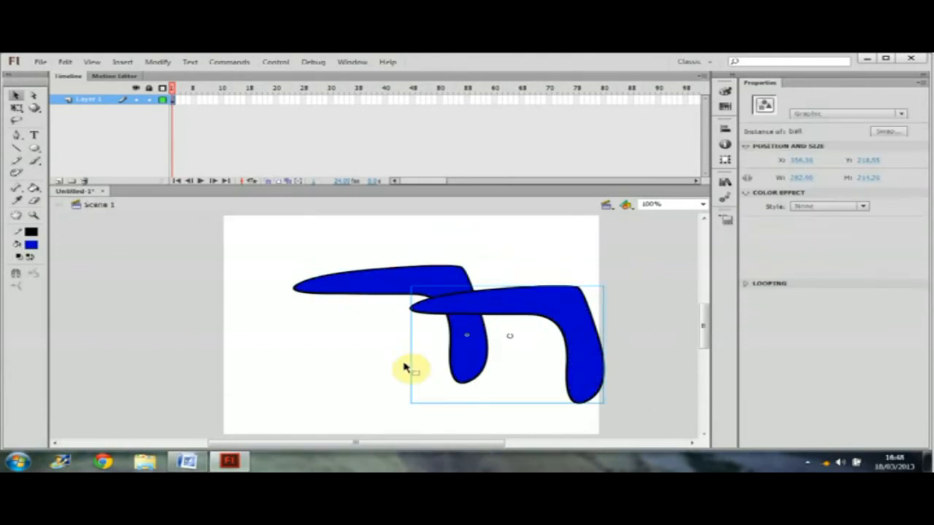
left_click(365, 292, "shift")
key("Delete")
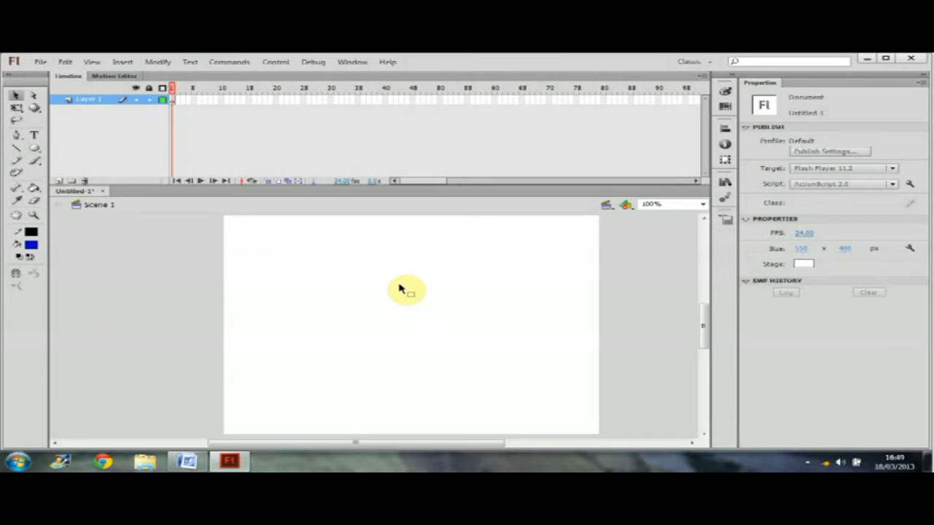
- Draw a rectangle about 266 by 193 px with an orange-red fill and black outline near the middle of the stage
left_click(35, 149)
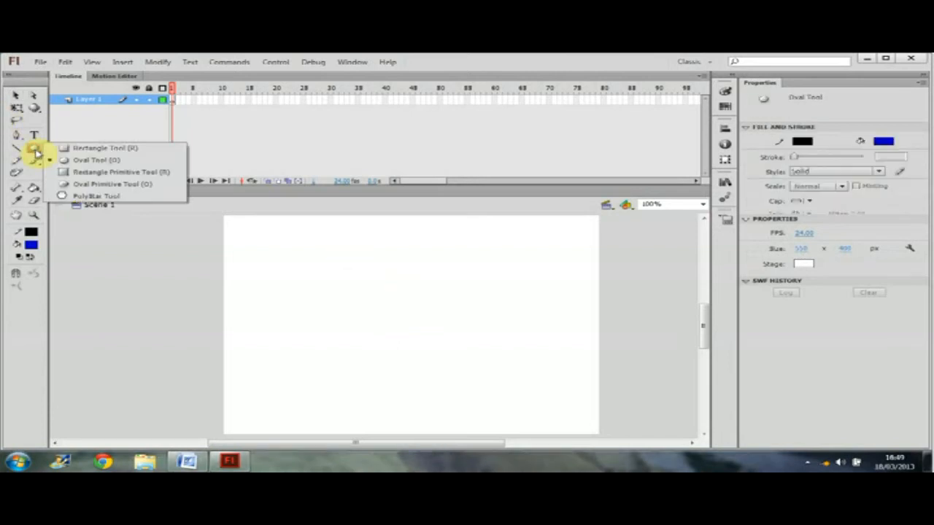
left_click(73, 149)
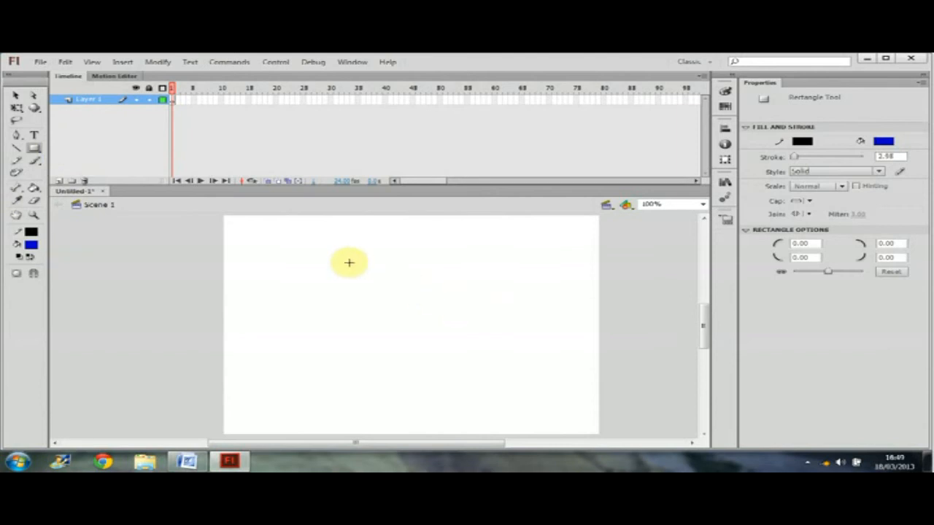
left_click(31, 244)
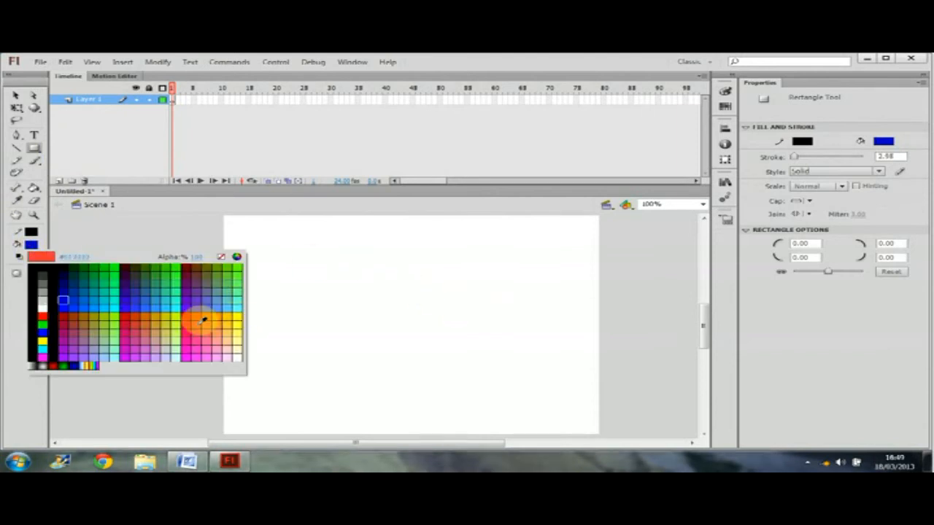
left_click(202, 319)
mouse_move(332, 260)
left_mouse_down()
mouse_move(372, 294)
mouse_move(514, 366)
left_mouse_up()
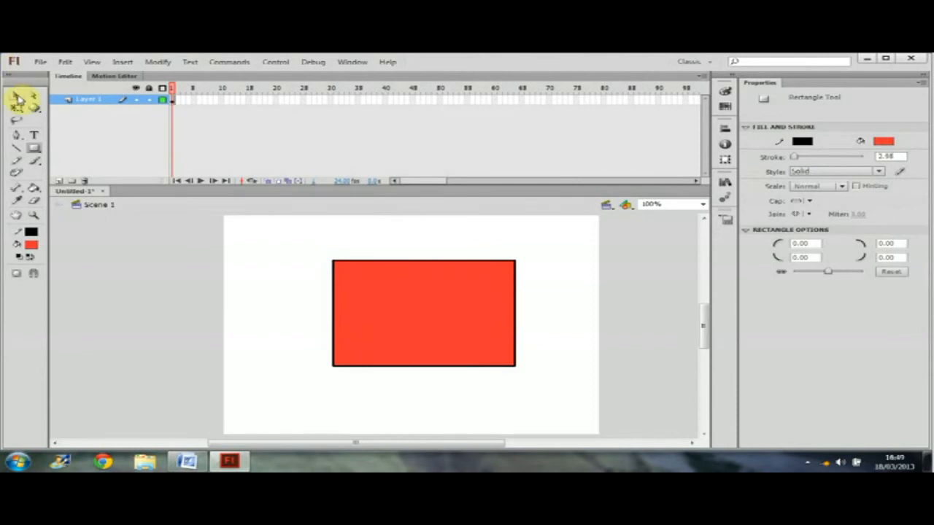
- Convert the whole orange-red rectangle with its outline to a Graphic symbol named square
left_click(15, 95)
mouse_move(294, 233)
left_mouse_down()
mouse_move(477, 369)
mouse_move(548, 392)
left_mouse_up()
left_click(156, 62)
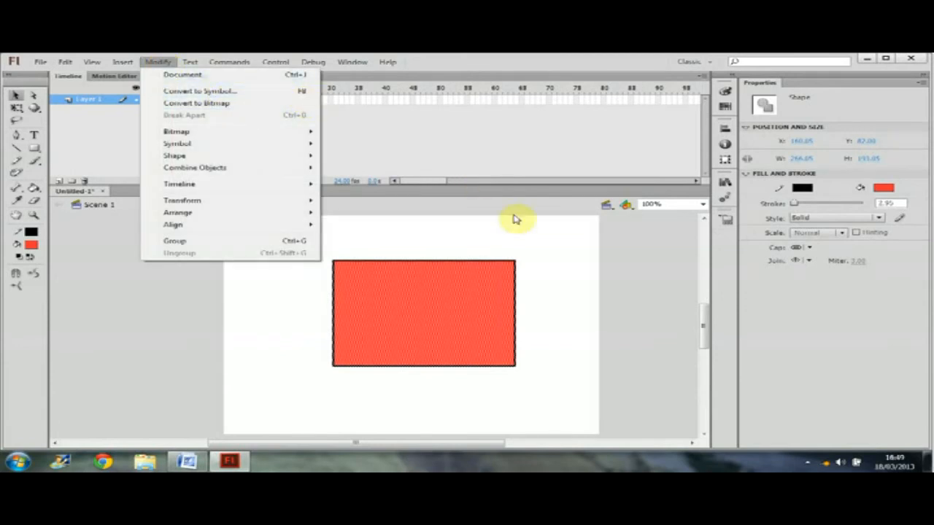
right_click(427, 306)
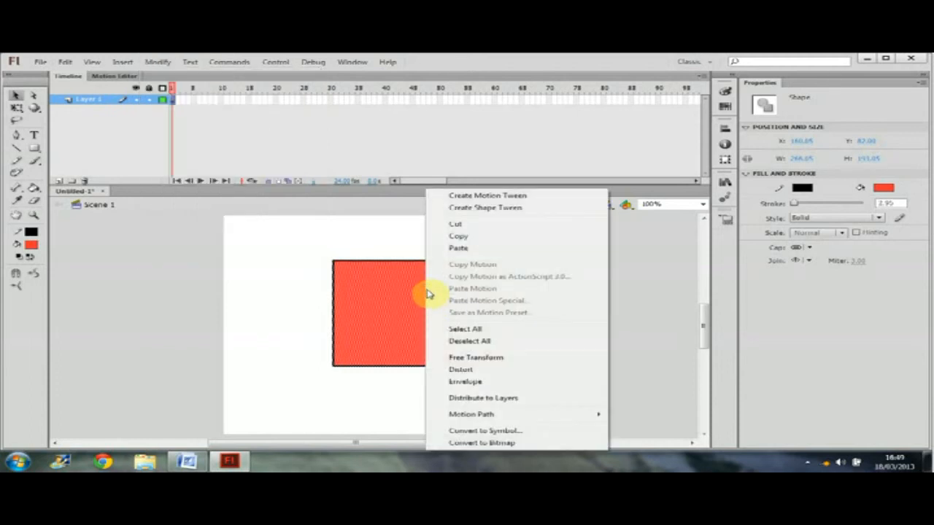
left_click(483, 432)
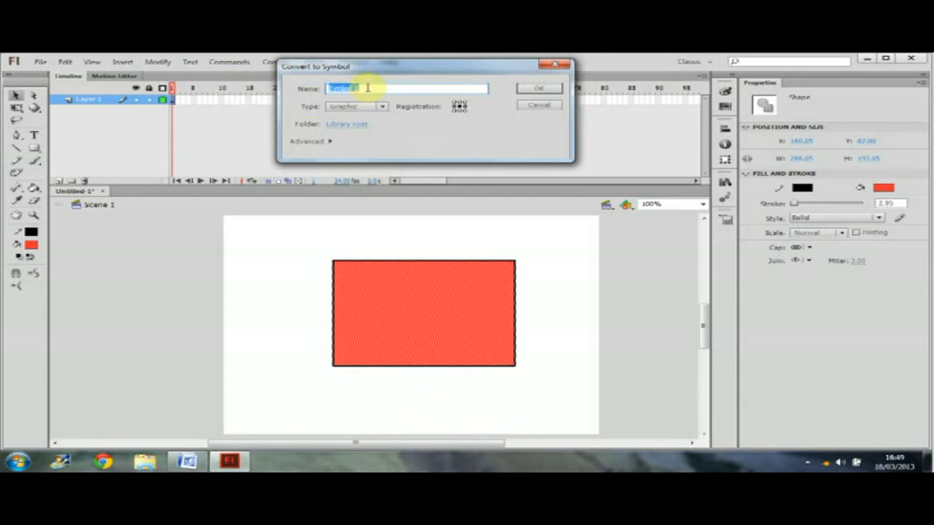
type("square")
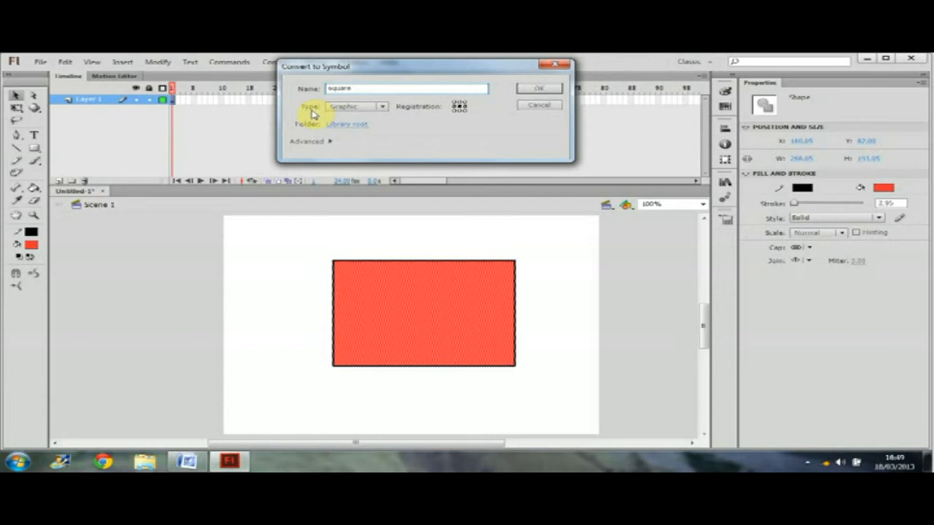
left_click(383, 107)
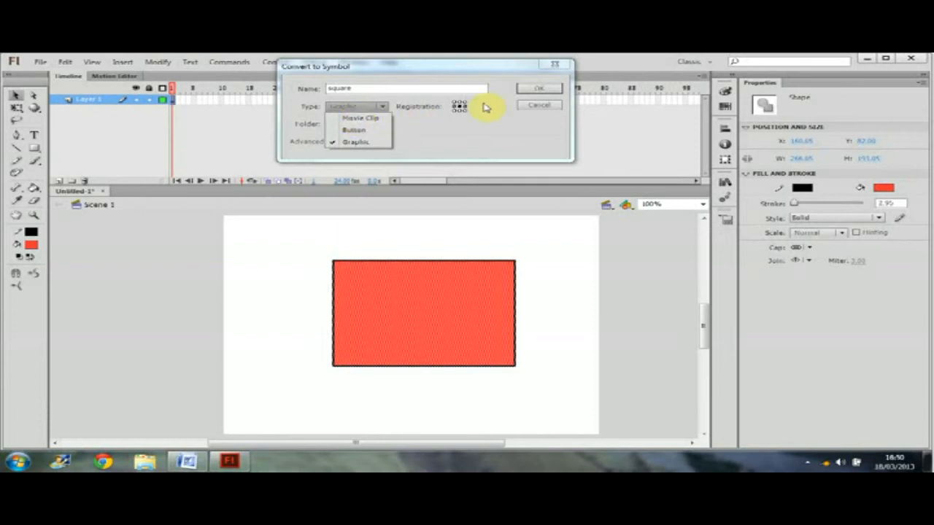
left_click(356, 144)
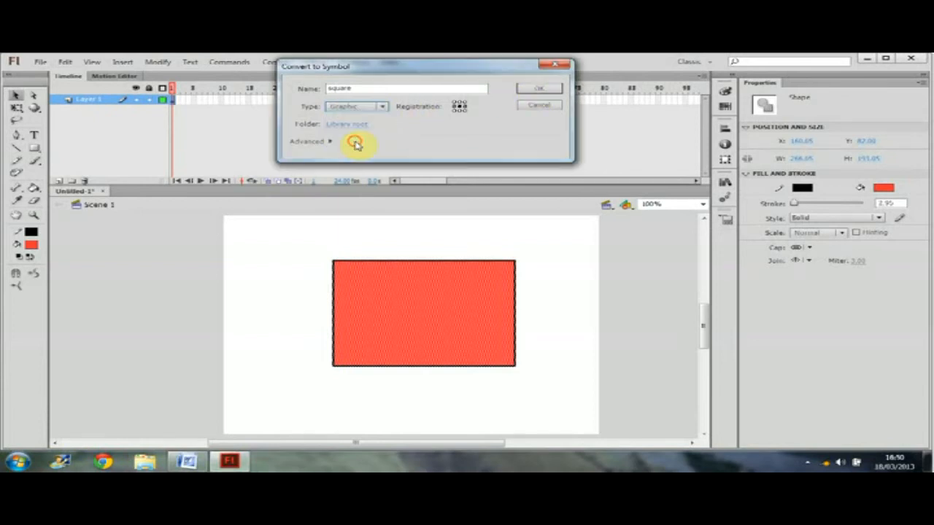
left_click(540, 89)
double_click(427, 324)
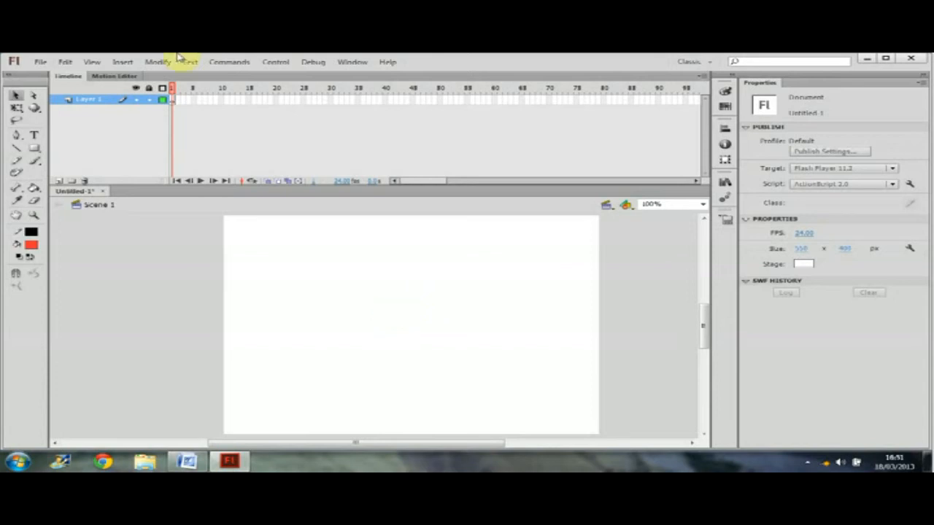
- Draw two side-by-side ovals, together about 441 by 183 px, with a light grey fill (RGB 242, 242, 242) and black outline
left_click(35, 148)
left_click_drag(37, 149, 88, 162)
left_click(32, 245)
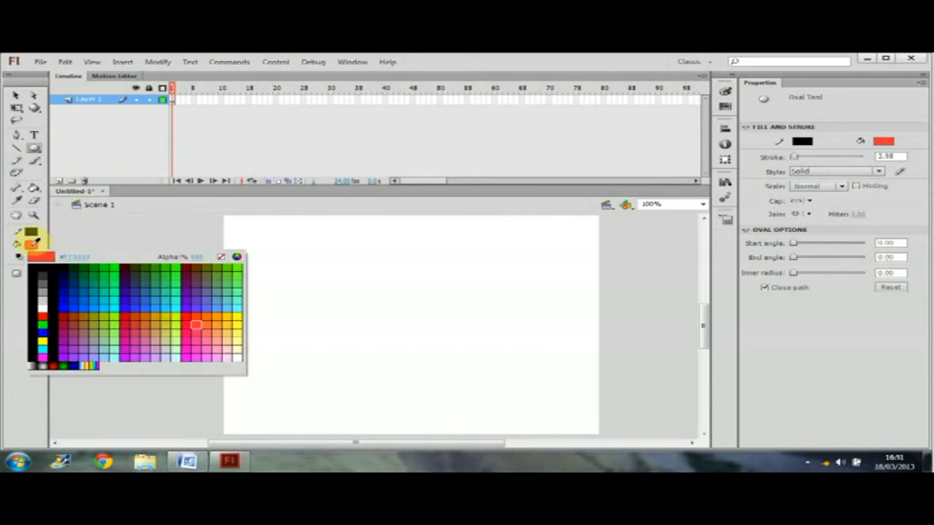
left_click(236, 258)
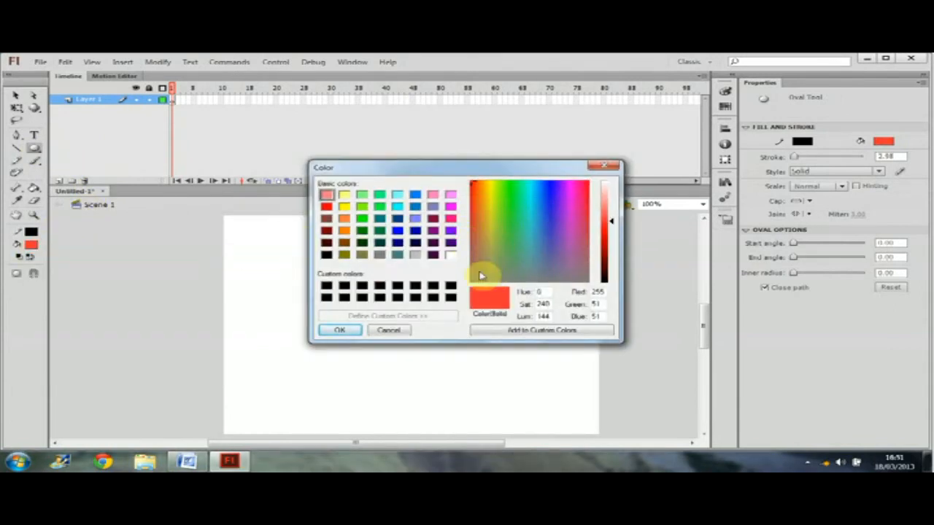
left_click_drag(475, 267, 477, 285)
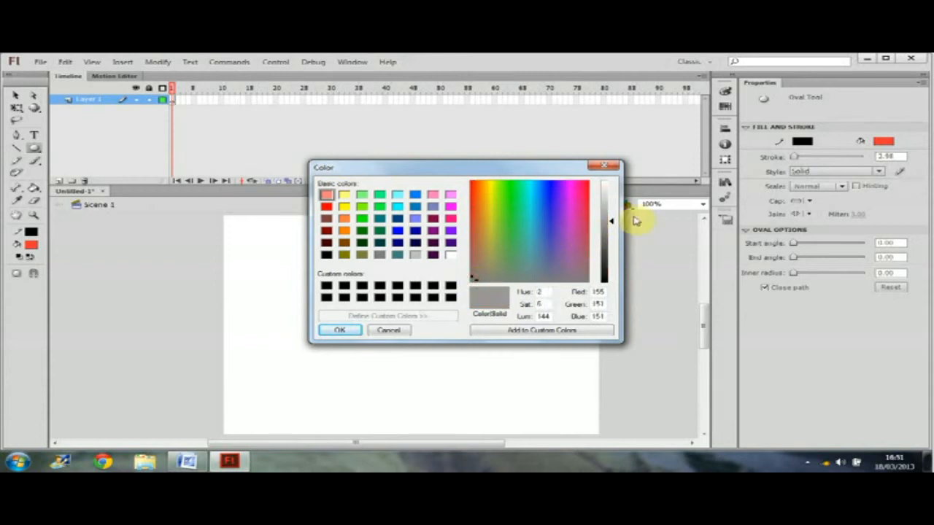
left_click_drag(611, 220, 610, 189)
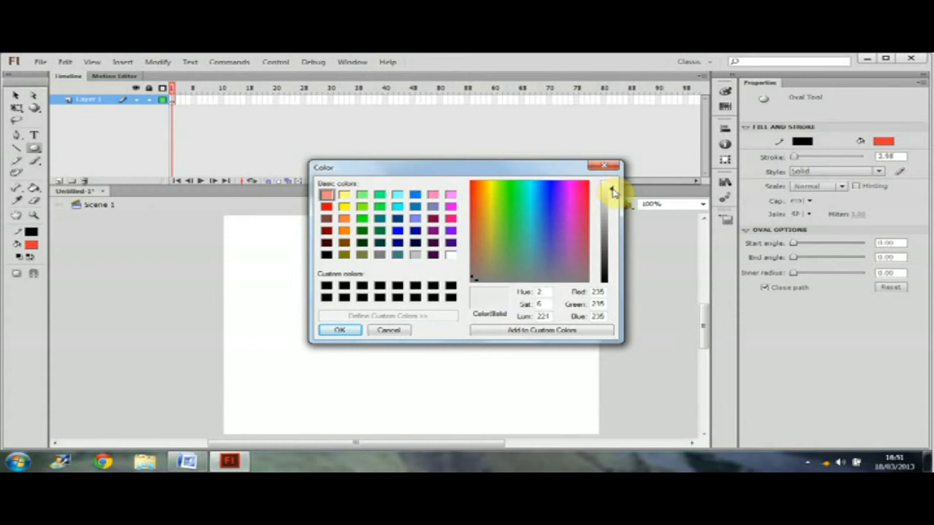
left_click(611, 187)
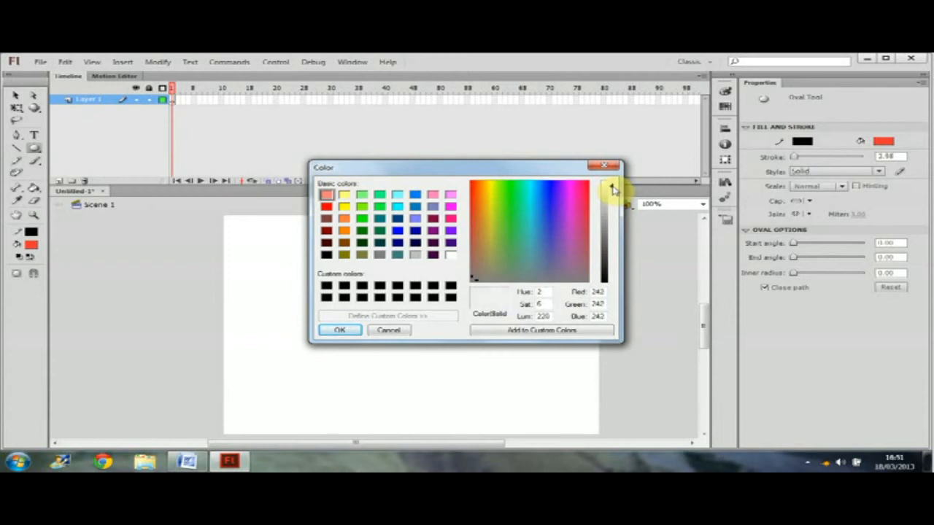
left_click(340, 329)
left_click_drag(279, 276, 411, 371)
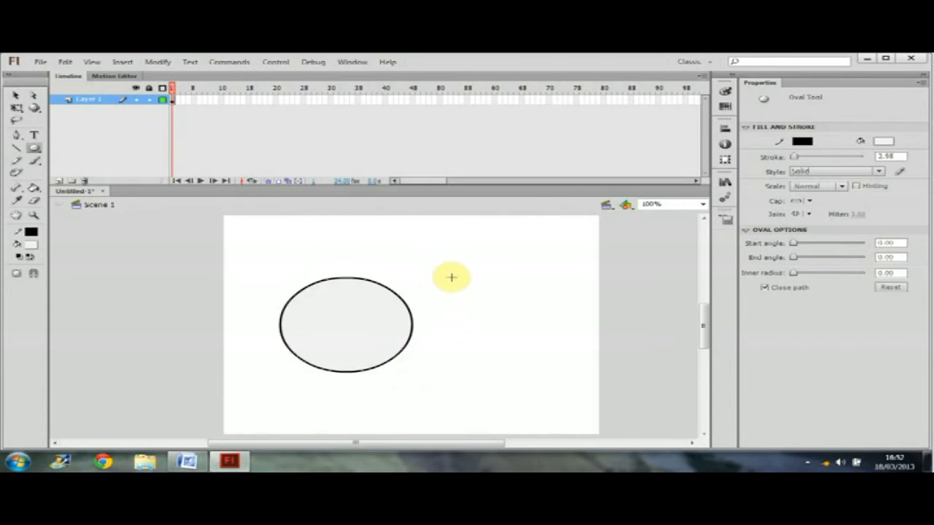
left_click_drag(447, 282, 579, 377)
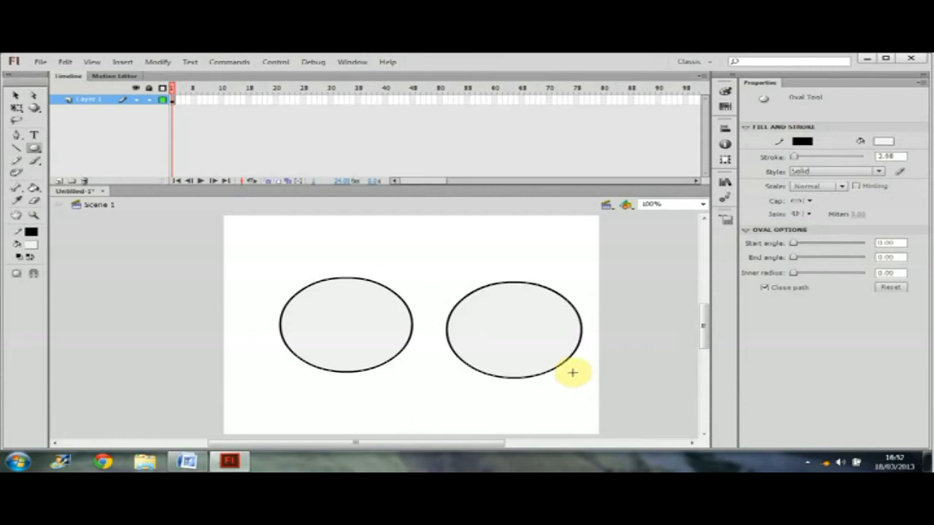
- Convert both ovals together into one Graphic symbol named eyes
left_click(15, 96)
left_click_drag(248, 248, 594, 412)
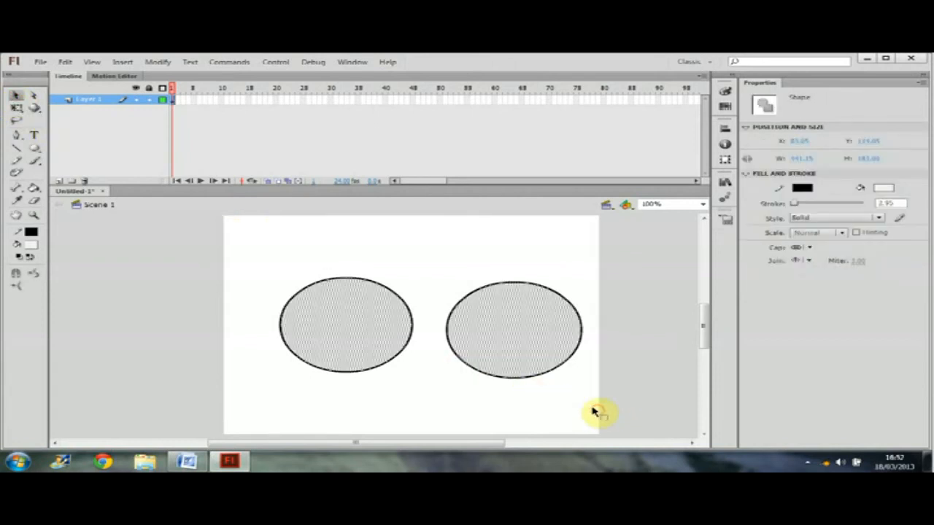
right_click(333, 302)
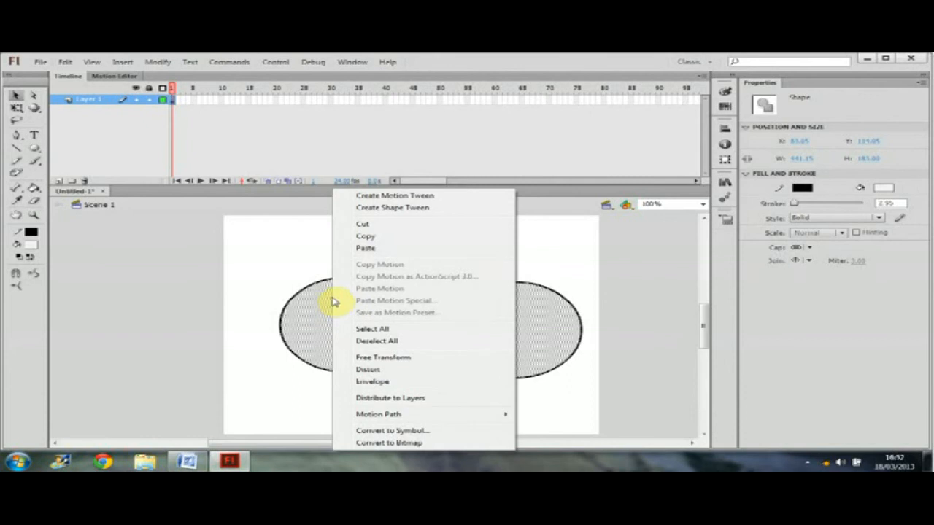
left_click(412, 432)
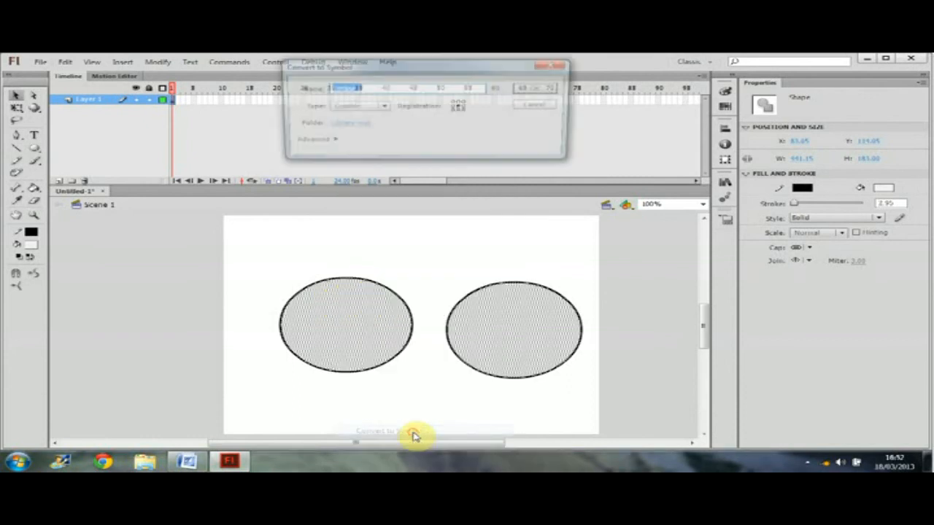
type("eye")
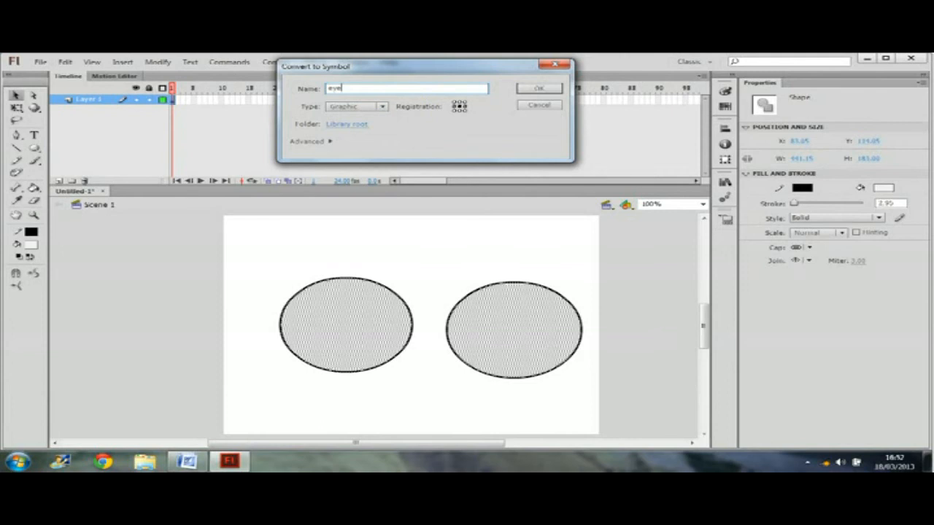
type("s")
left_click(538, 89)
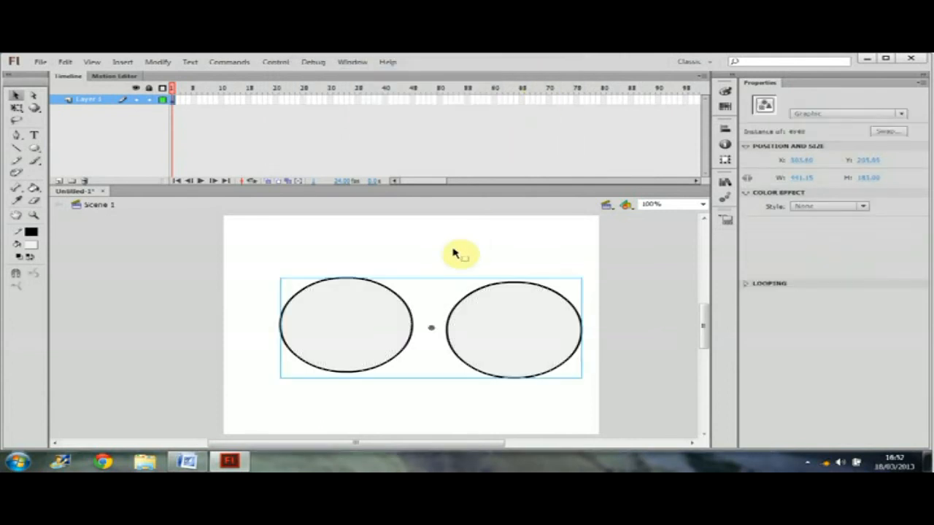
- Open the eyes symbol for in-place editing and set the Oval tool to a black fill with no stroke
double_click(384, 310)
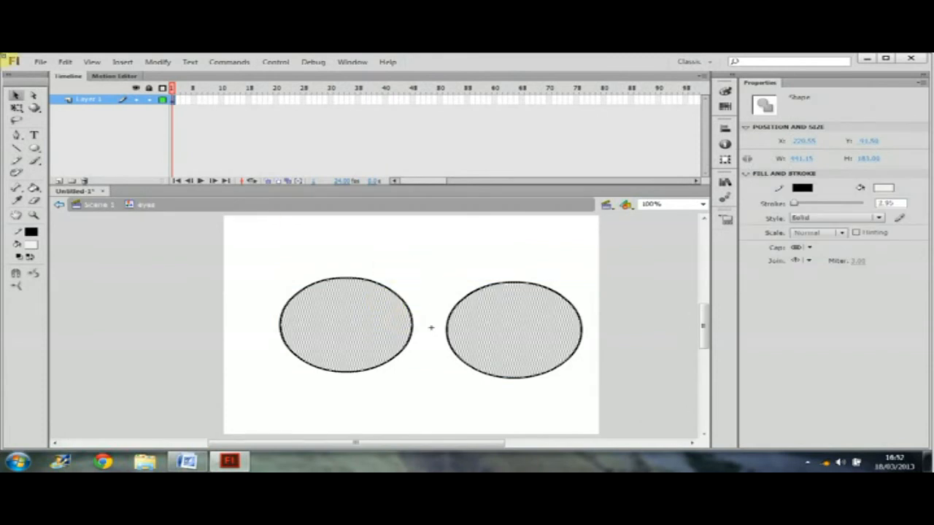
left_click(35, 151)
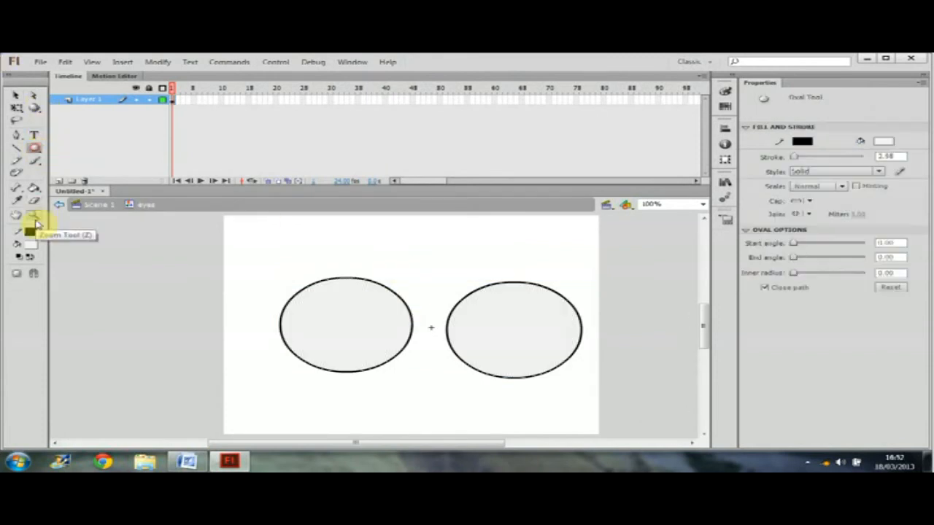
left_click(886, 141)
left_click(728, 252)
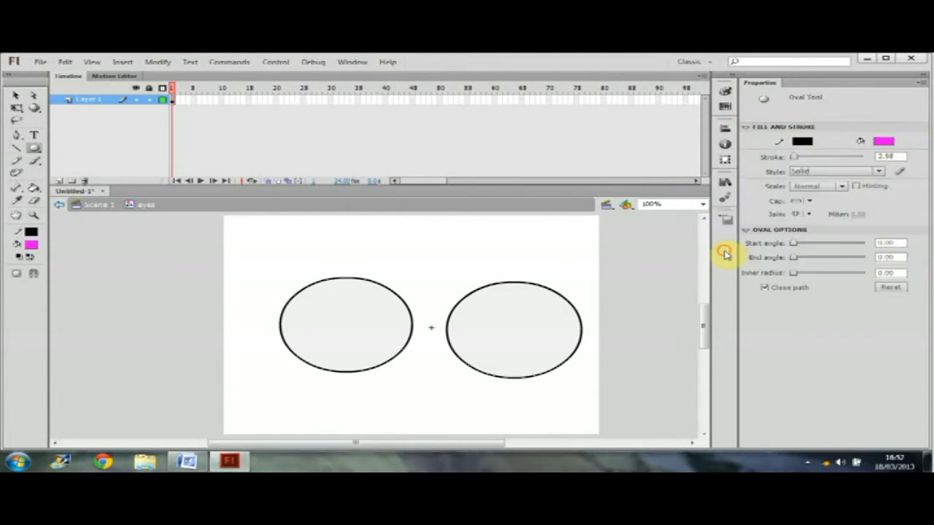
left_click(884, 142)
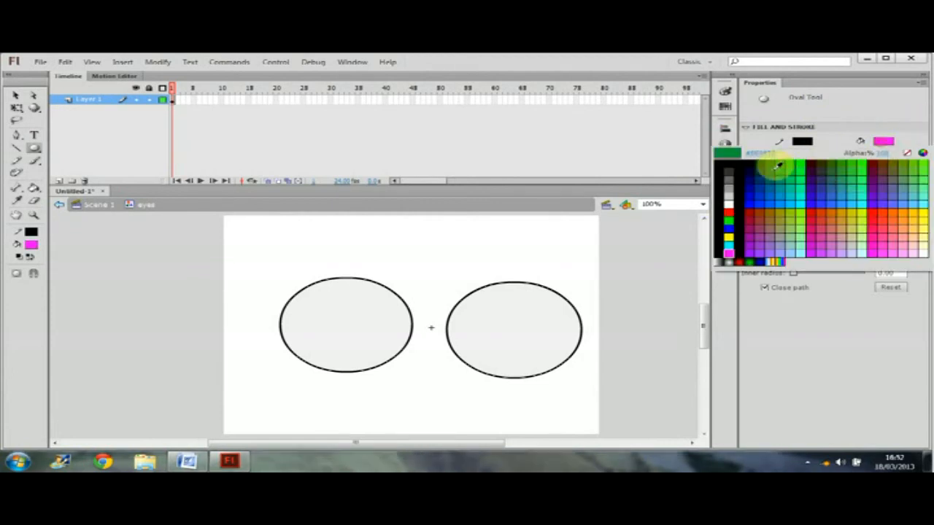
left_click(728, 164)
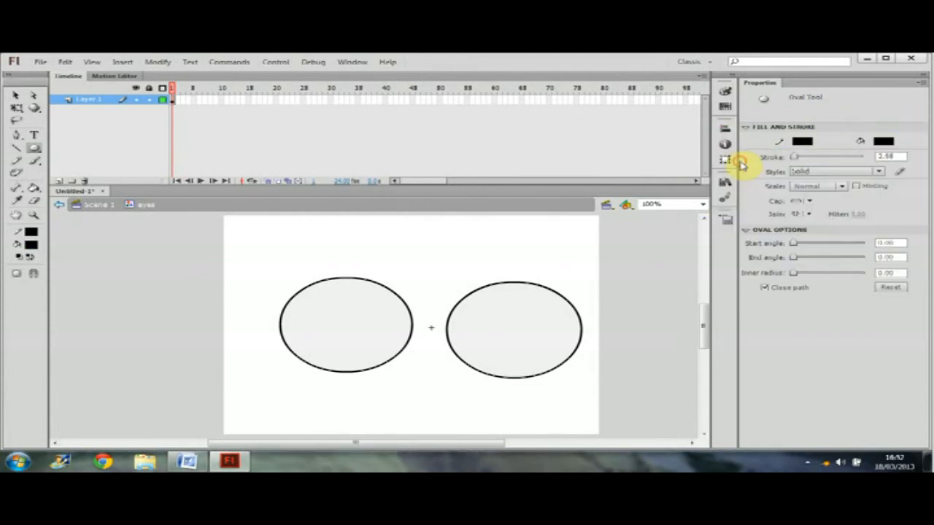
left_click(802, 142)
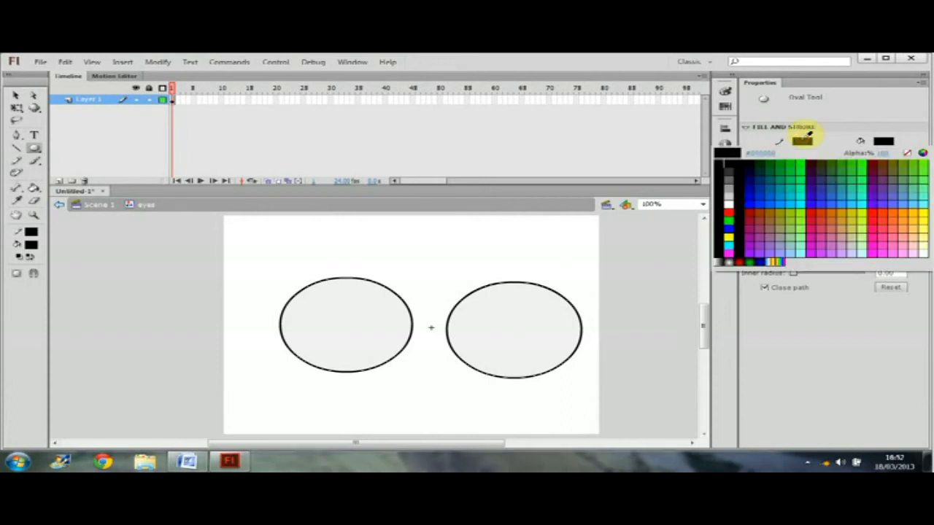
left_click(908, 154)
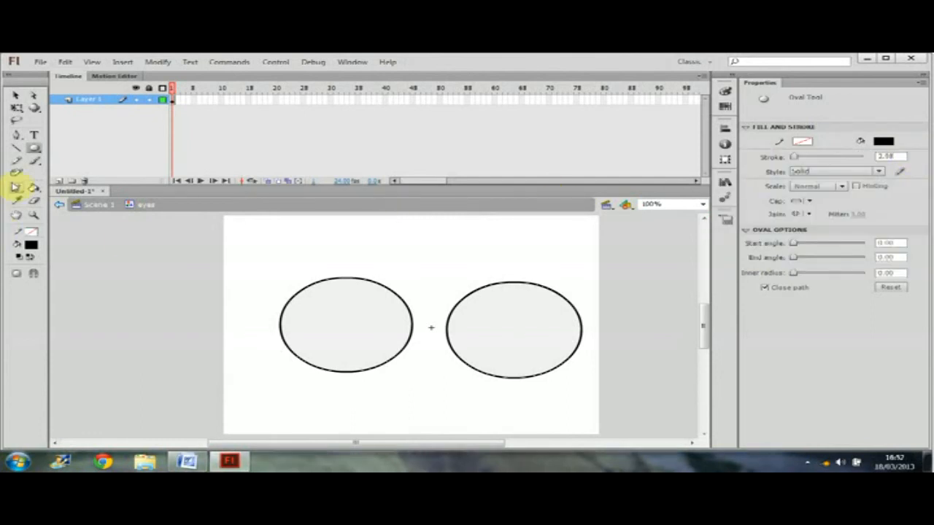
- Draw a black pupil about 24 by 24 px and place it in the centre of the left eye
left_click_drag(328, 247, 344, 258)
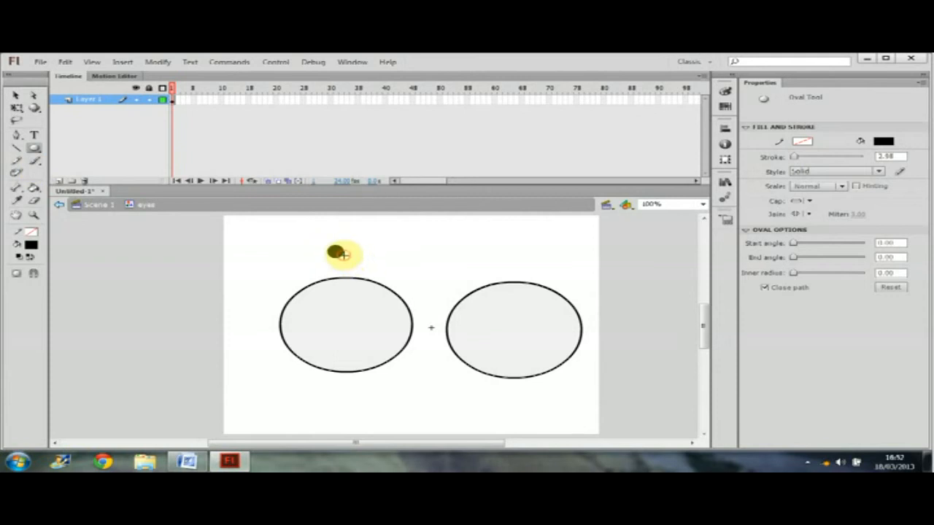
left_click(18, 92)
left_click(334, 253)
left_click_drag(342, 276, 344, 330)
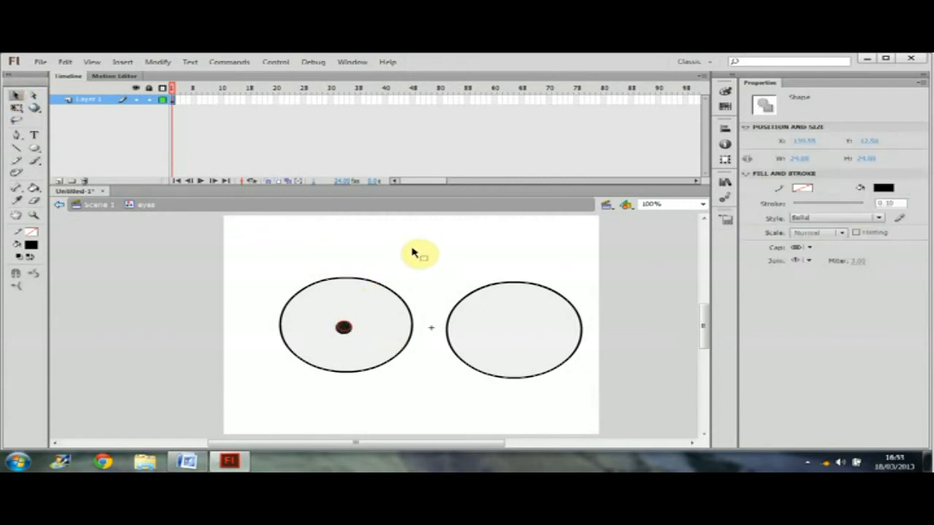
- Draw a second black pupil about 24 by 24 px and place it in the centre of the right eye
left_click(33, 147)
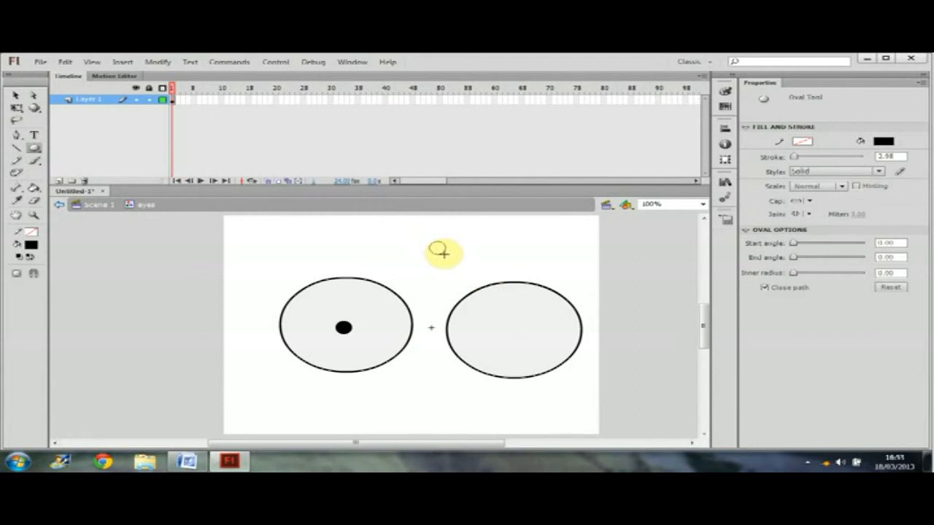
left_click_drag(444, 254, 429, 241)
left_click(16, 96)
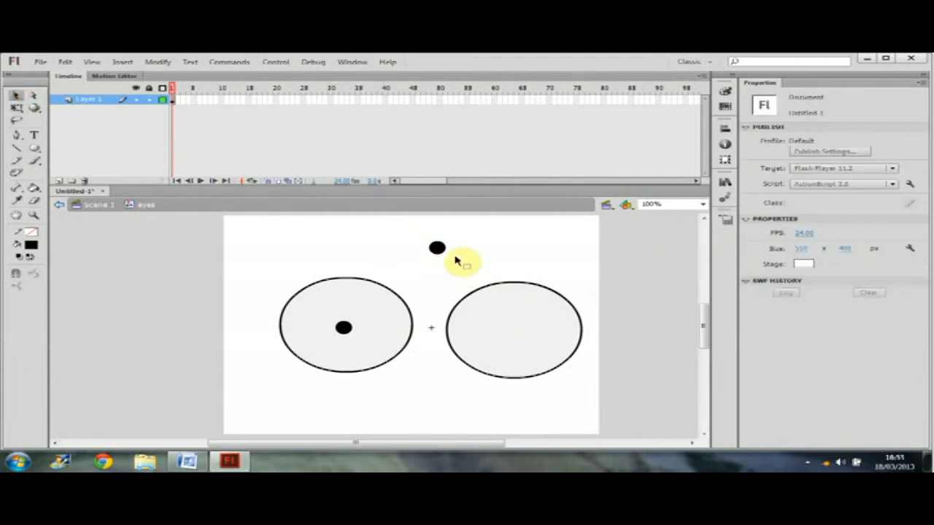
left_click_drag(515, 335, 515, 335)
- Convert the pupil in the left eye to a Graphic symbol named left pupil
left_click(343, 328)
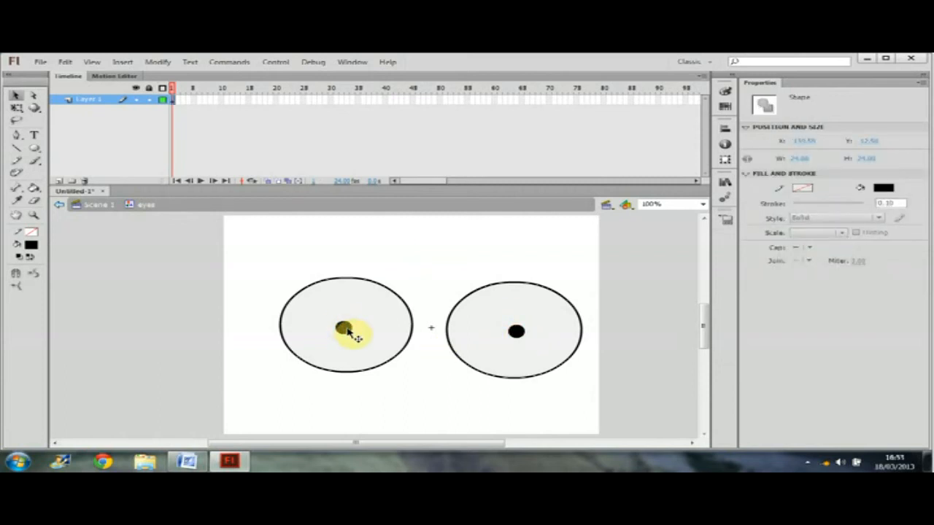
right_click(344, 328)
left_click(417, 309)
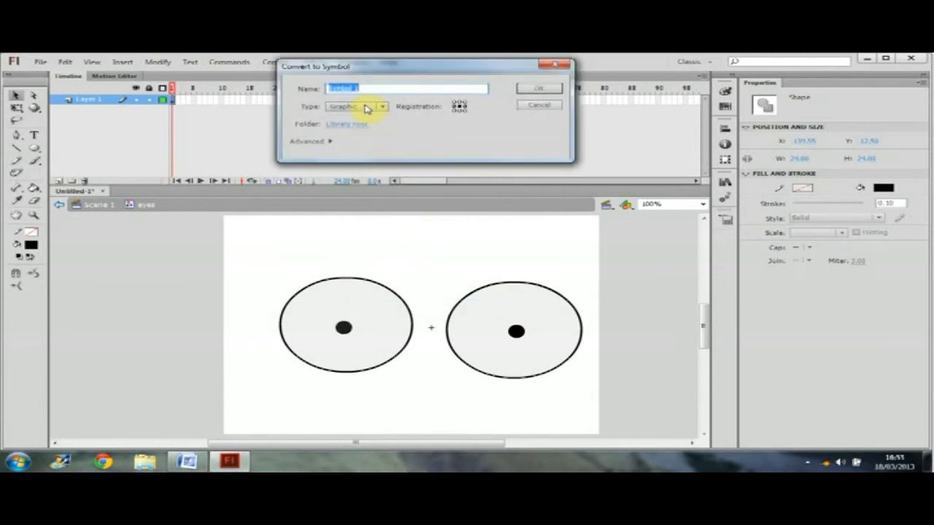
type("left_pupil")
left_click(538, 87)
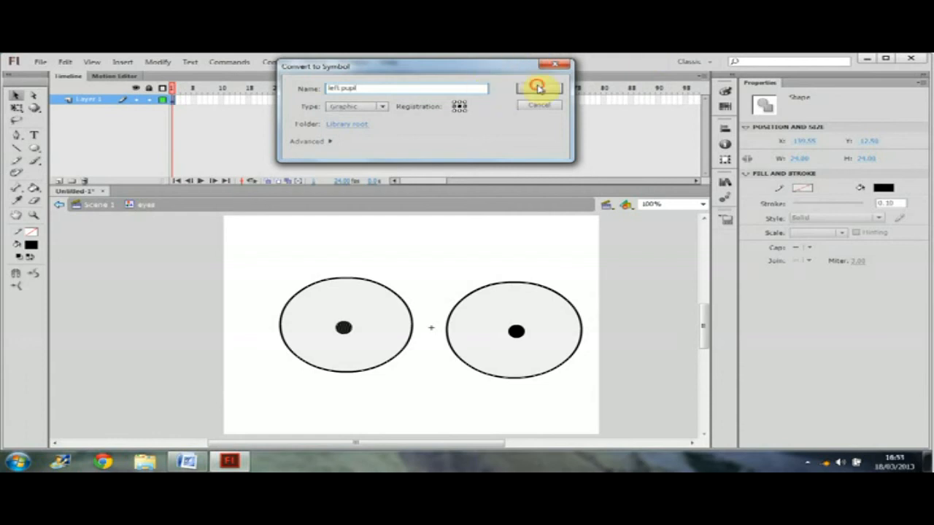
- Convert the pupil in the right eye to a Graphic symbol named right pupil
left_click(519, 335)
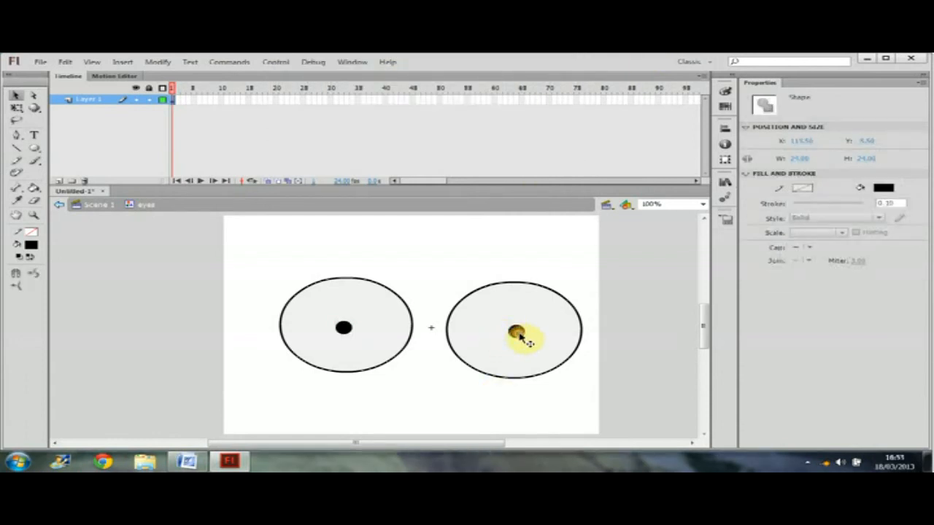
right_click(516, 334)
left_click(565, 310)
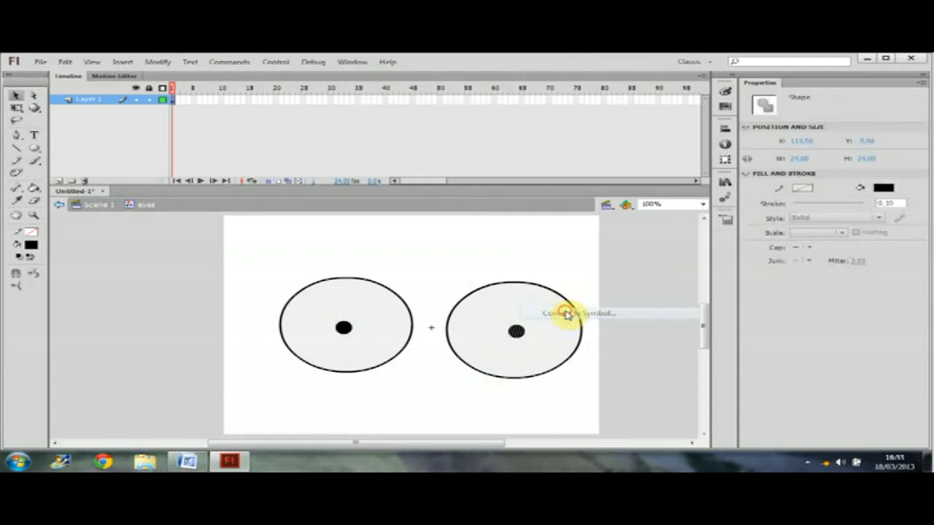
type("right pupil")
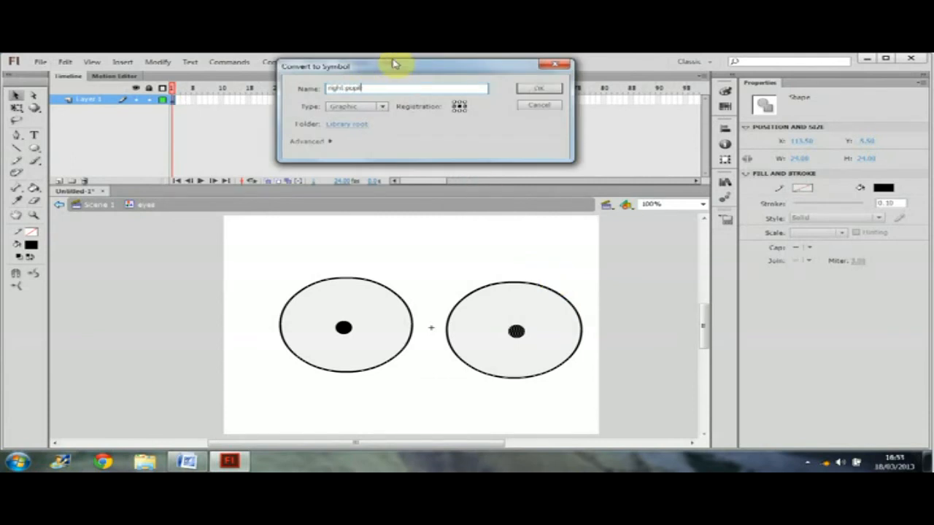
left_click(538, 88)
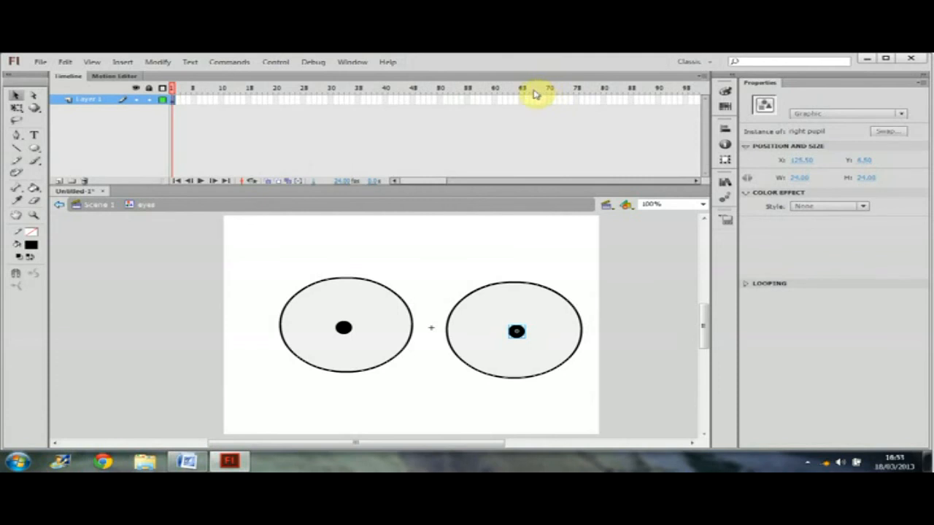
- Return to Scene 1 and move the whole eyes instance up and to the left on the stage, to about X 256, Y 150
left_click(95, 207)
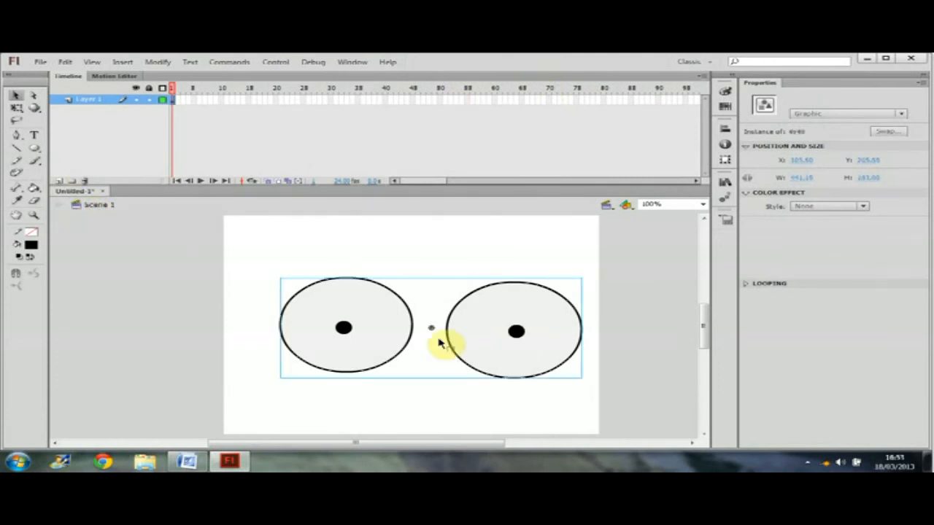
left_click_drag(396, 323, 359, 276)
left_click_drag(433, 299, 438, 313)
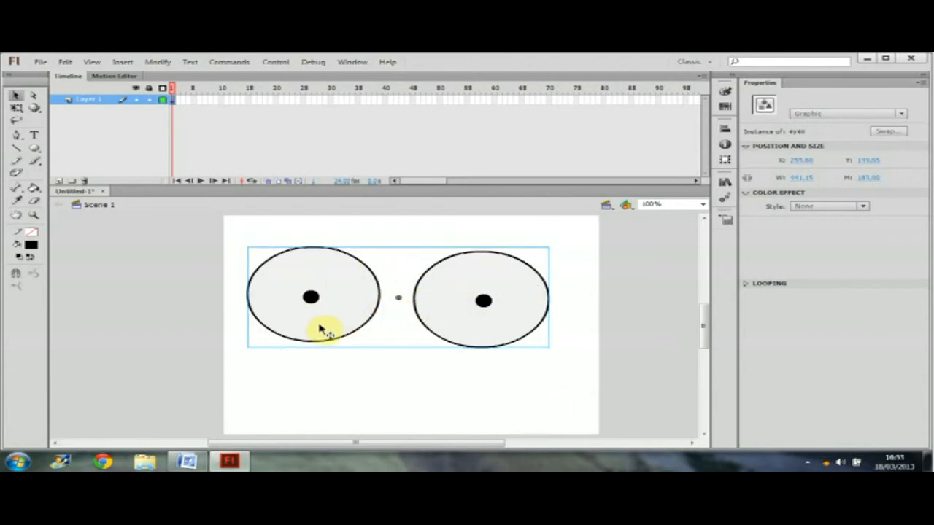
- Open the eyes symbol in place and move the left and right pupils toward the outer sides of their eyes
left_click(440, 300)
double_click(441, 300)
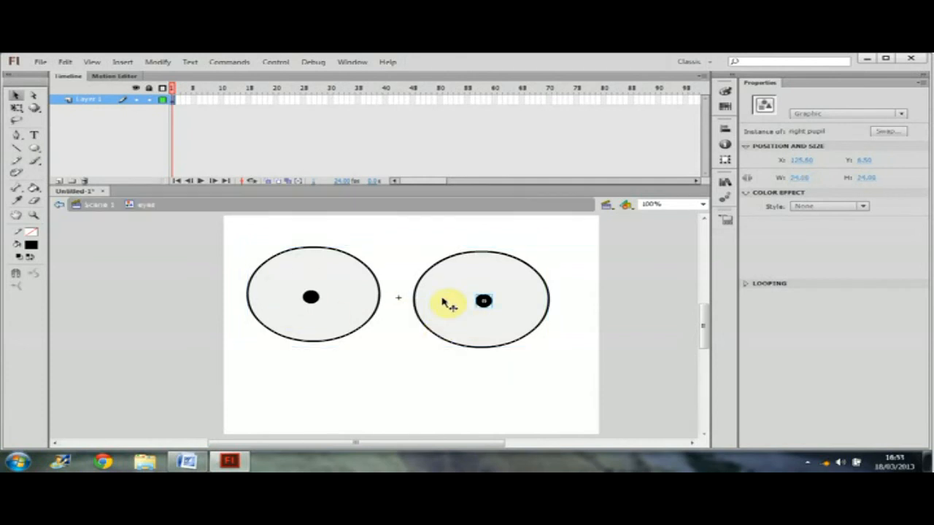
left_click(483, 302)
left_click_drag(490, 312, 509, 306)
left_click_drag(279, 296, 277, 293)
- Return to Scene 1 and move the eyes instance slightly down and right, to about X 266, Y 162
left_click(402, 249)
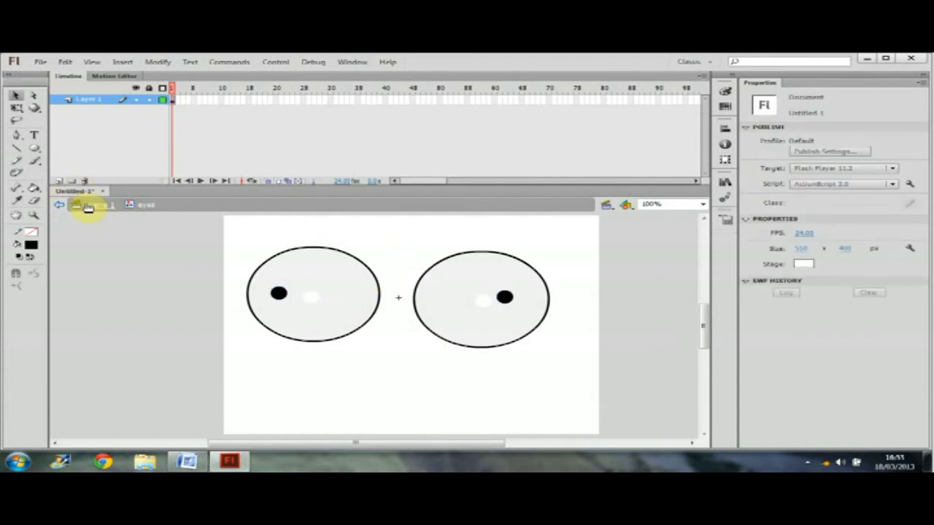
left_click(87, 207)
left_click_drag(314, 292, 357, 318)
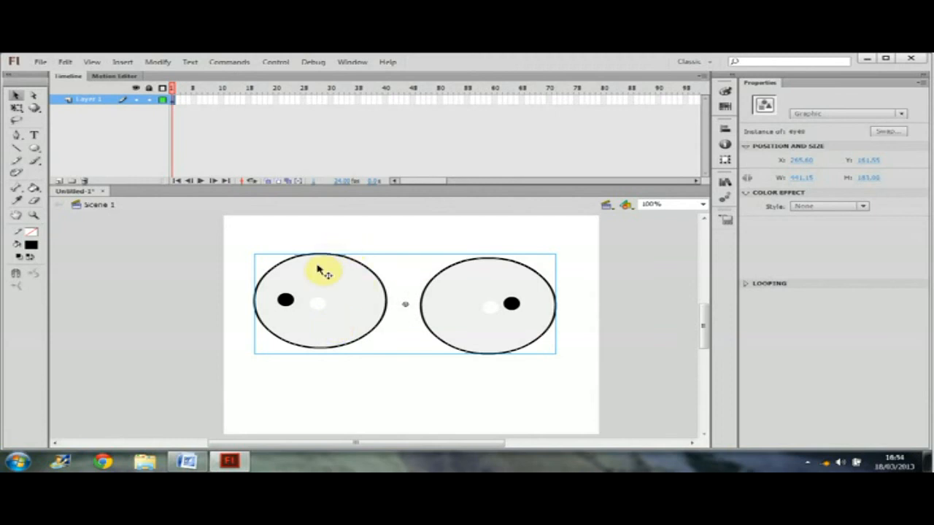
- Rename Layer 1 of the main timeline to eyes
double_click(88, 99)
type("eye")
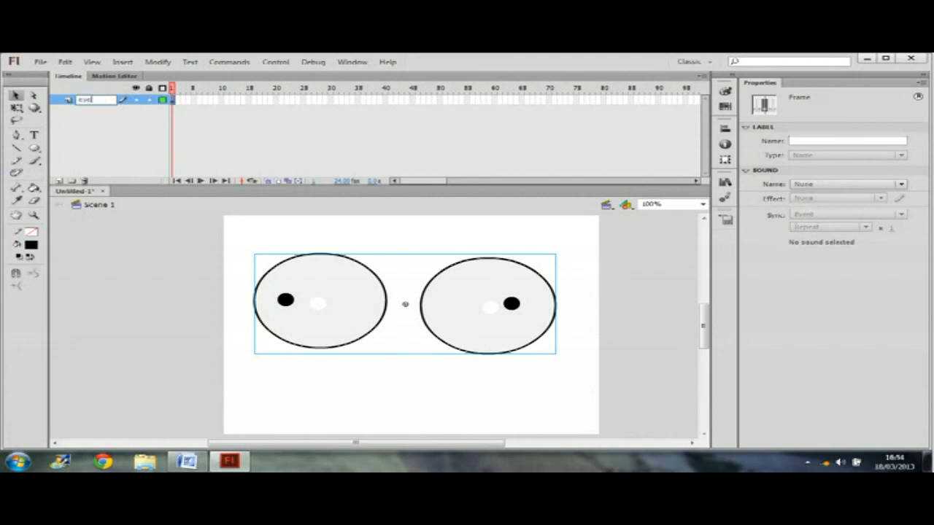
type("s")
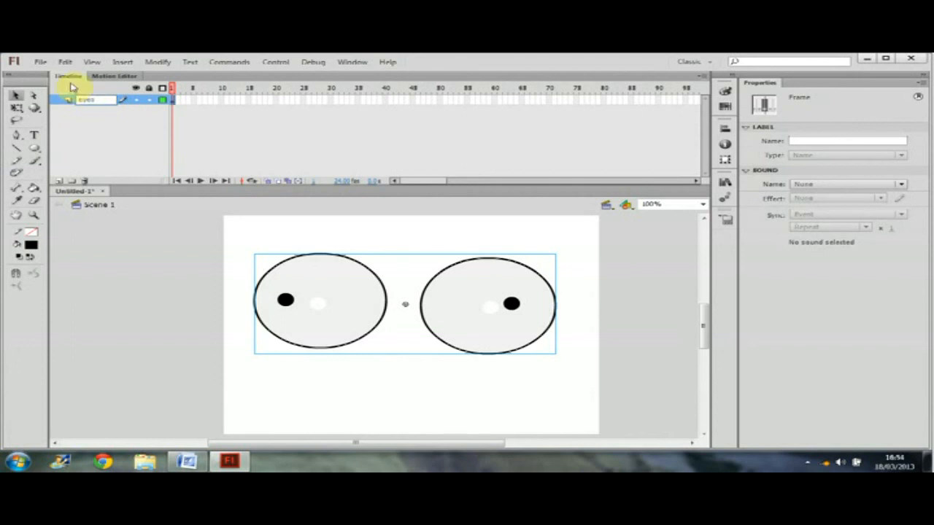
left_click(348, 243)
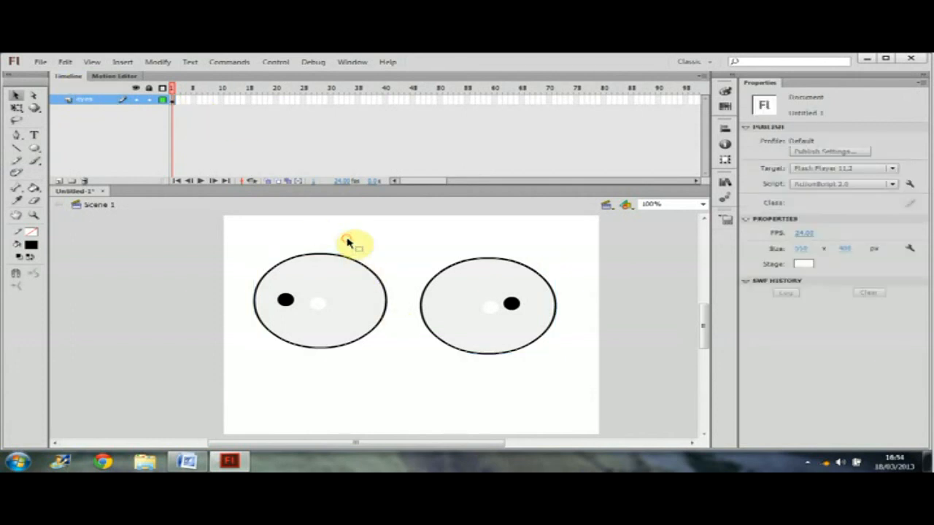
- Open the eyes symbol to examine its own timeline, and go back to Scene 1
left_click(320, 293)
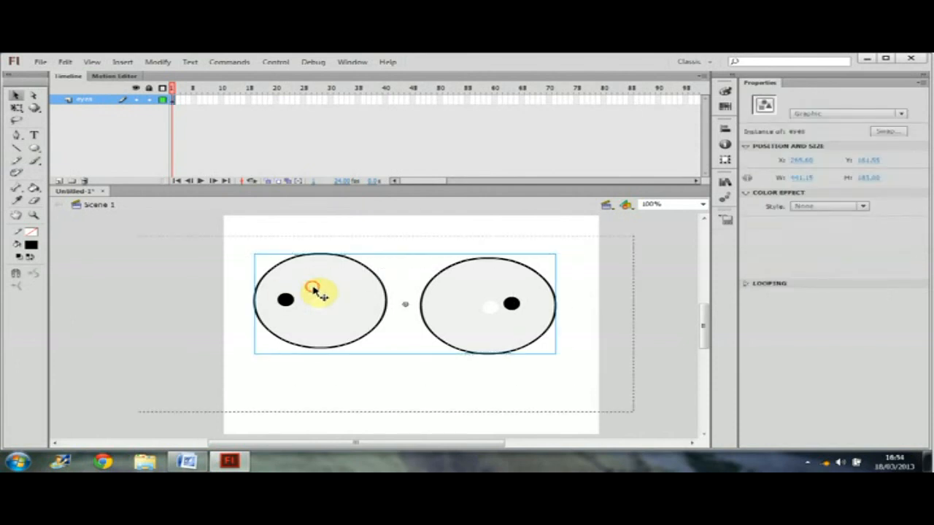
double_click(320, 294)
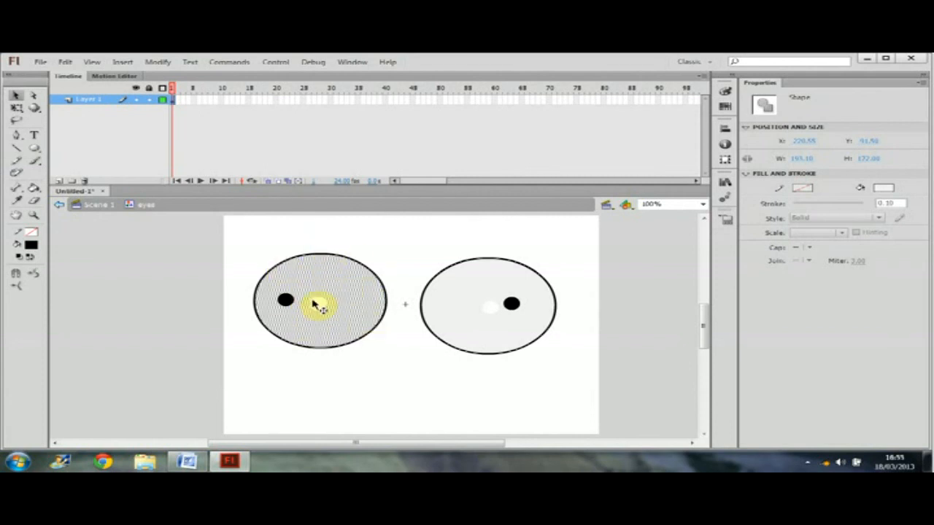
left_click(95, 204)
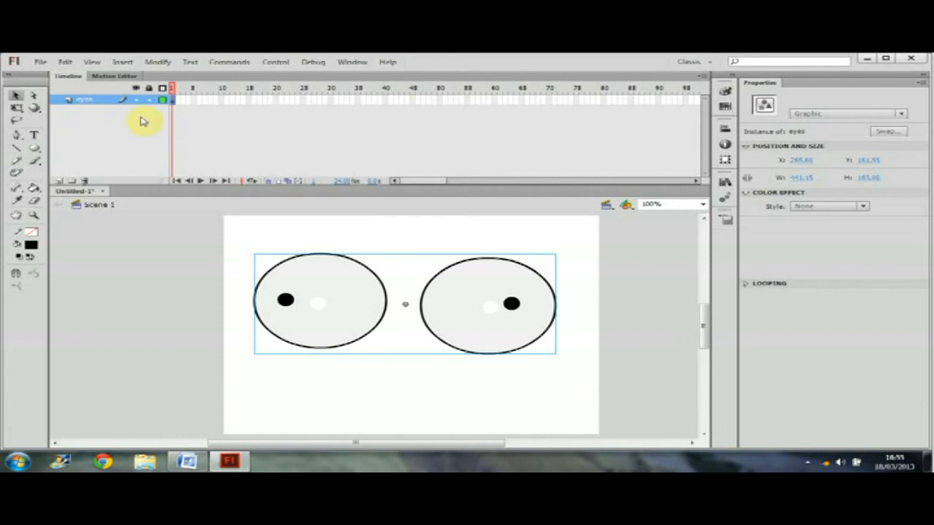
- Open the eyes symbol in place and insert keyframes at frames 5, 10, 15 and 20 of its Layer 1
double_click(361, 298)
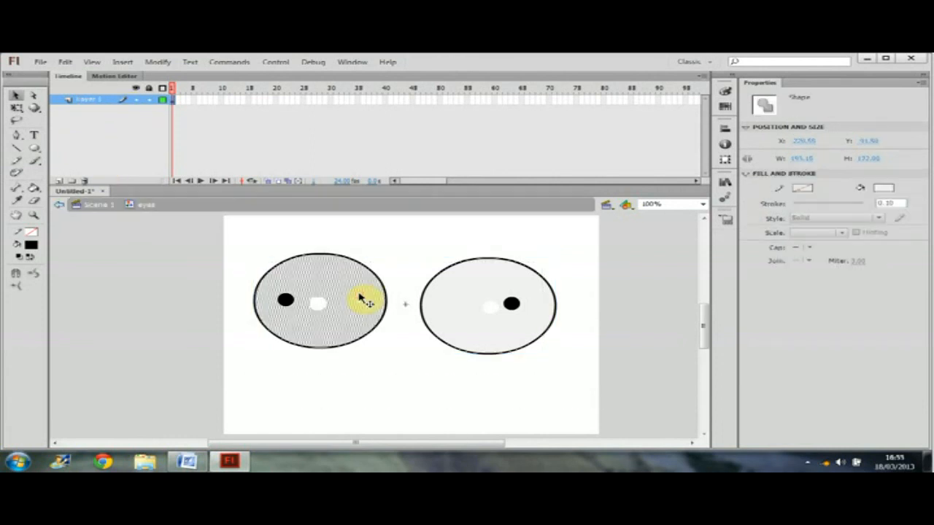
right_click(219, 101)
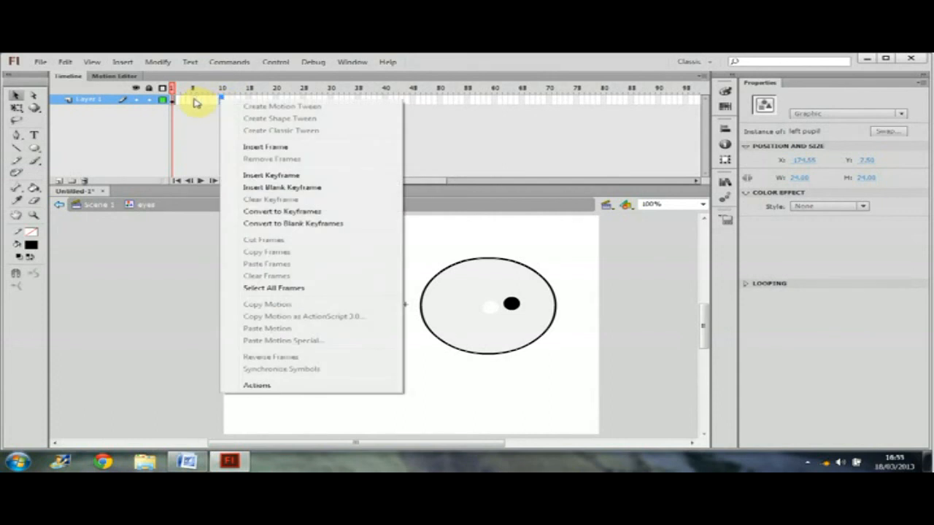
right_click(193, 100)
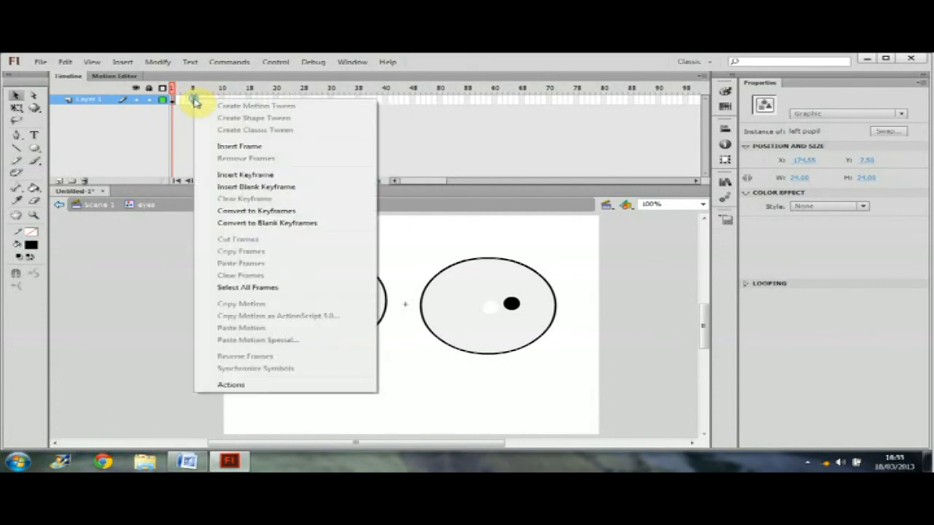
left_click(248, 175)
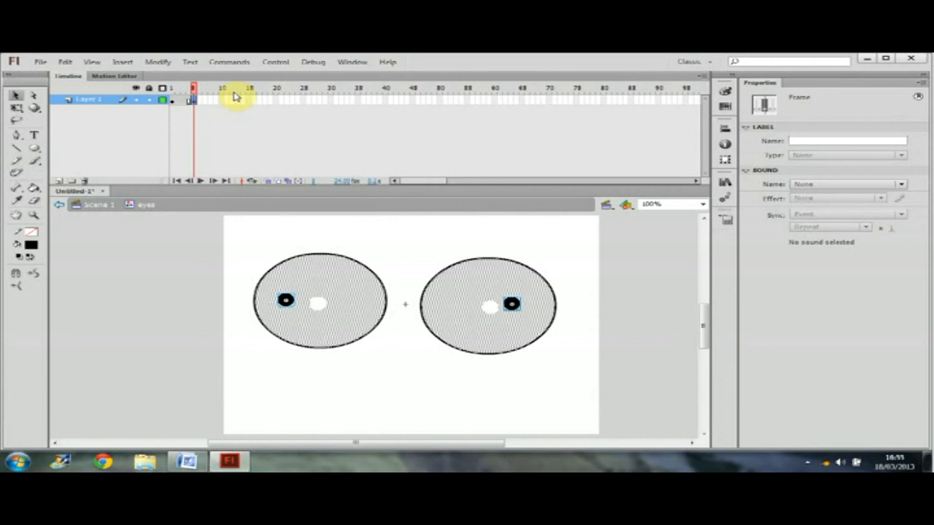
right_click(221, 104)
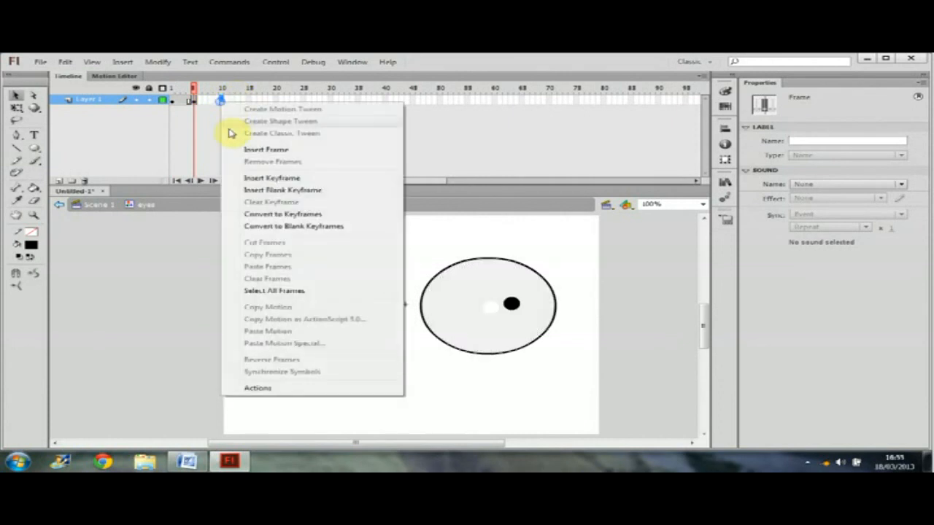
left_click(264, 180)
right_click(247, 99)
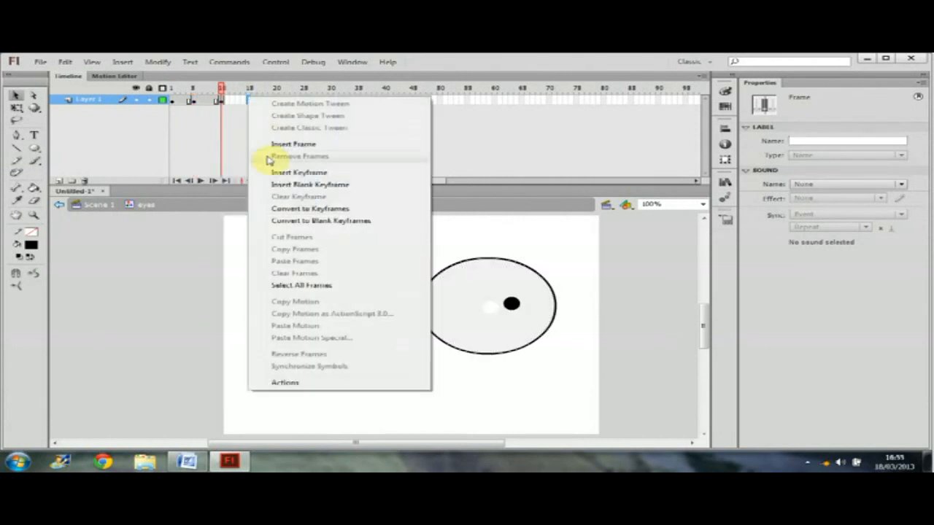
left_click(278, 175)
right_click(275, 100)
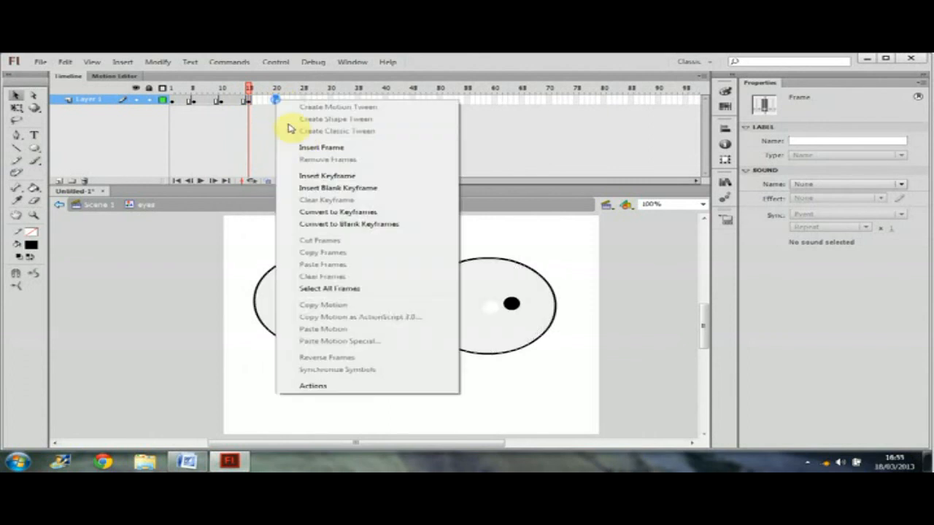
left_click(321, 175)
left_click(275, 100)
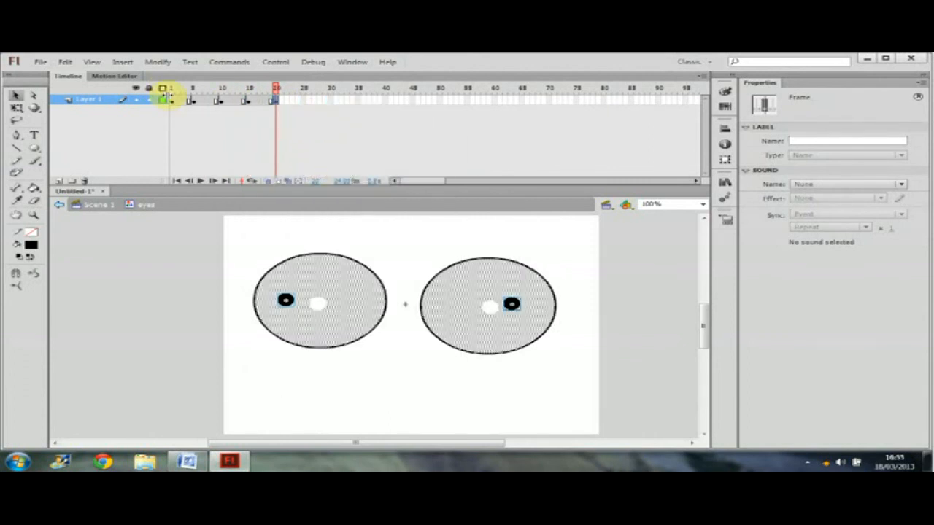
- At frame 5 of the eyes symbol, move the left and right pupils to the upper middle of their eyes
left_click(193, 100)
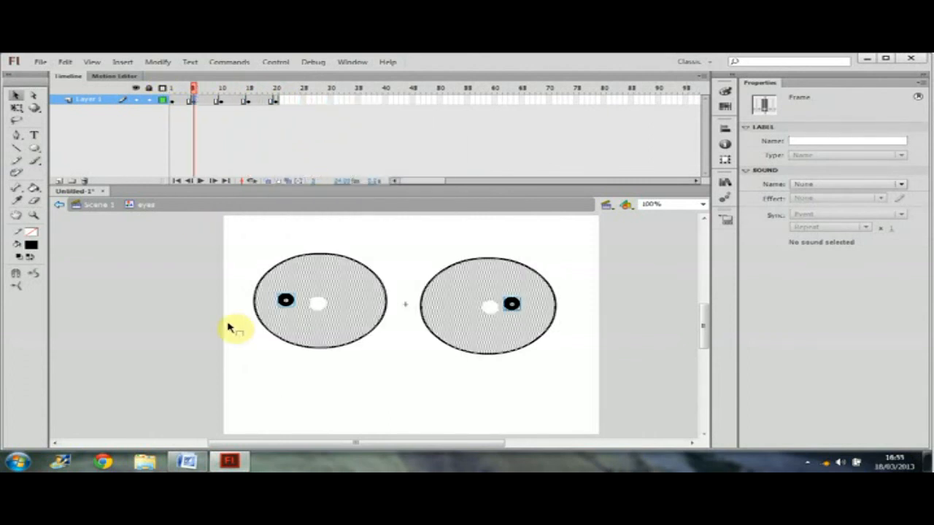
left_click(287, 307)
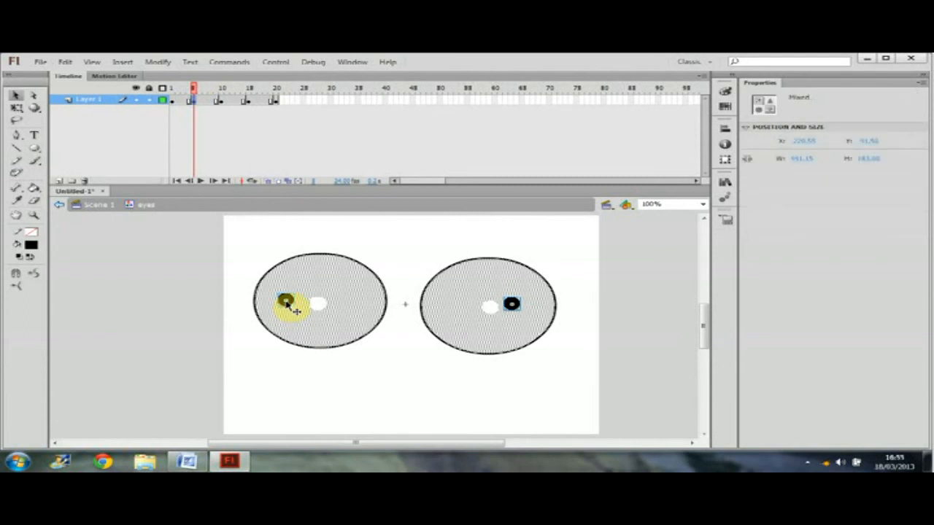
left_click(258, 235)
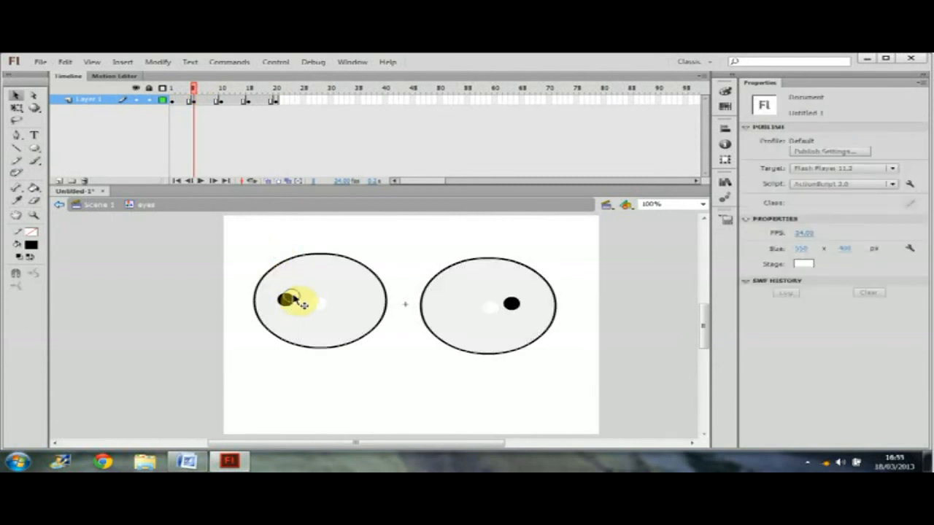
left_click_drag(285, 299, 328, 287)
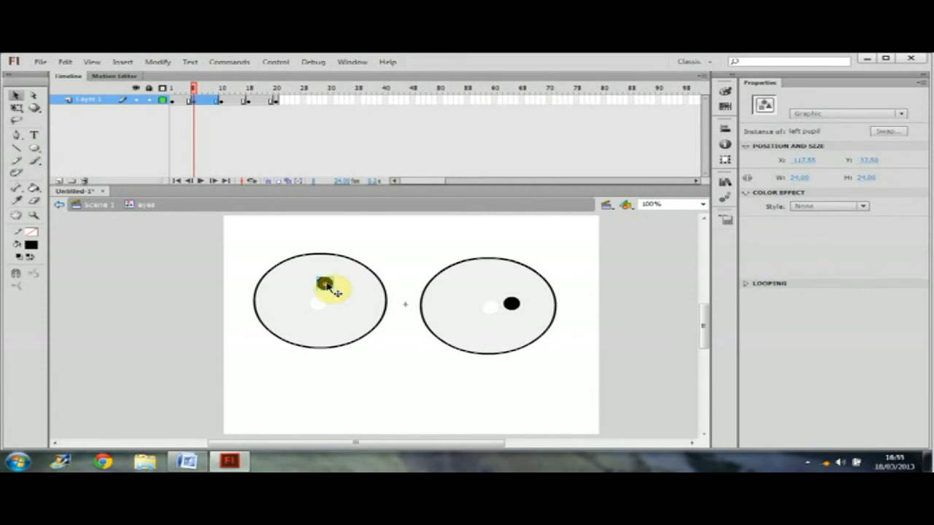
left_click_drag(513, 306, 493, 278)
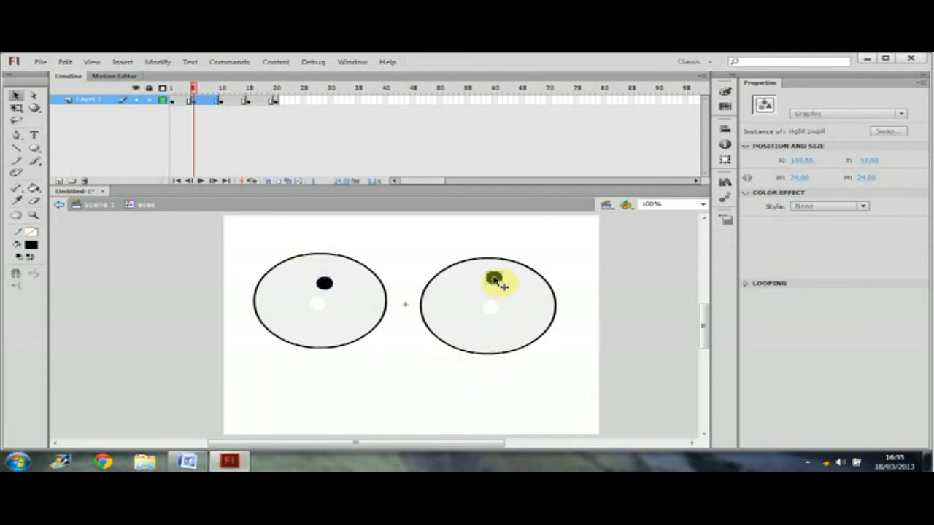
- At frame 10 of the eyes symbol, move only the left pupil to the upper right part of its eye
left_click(221, 100)
mouse_move(288, 298)
left_mouse_down()
mouse_move(347, 278)
mouse_move(288, 300)
left_mouse_up()
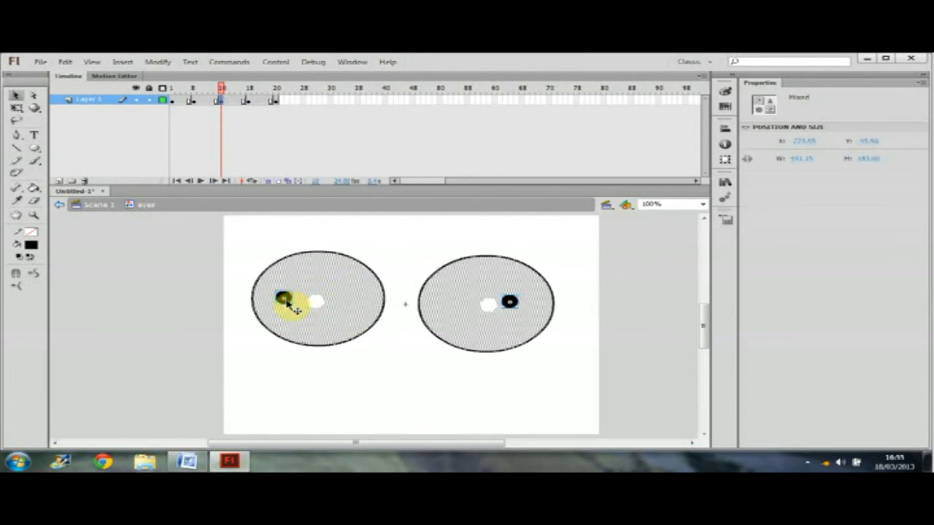
left_click(393, 229)
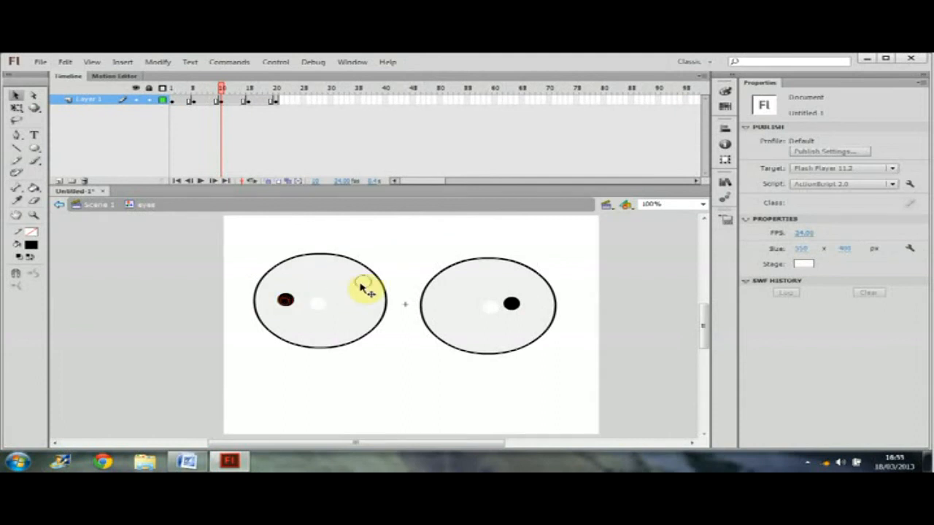
left_click_drag(346, 289, 347, 289)
left_click_drag(515, 304, 516, 304)
double_click(515, 304)
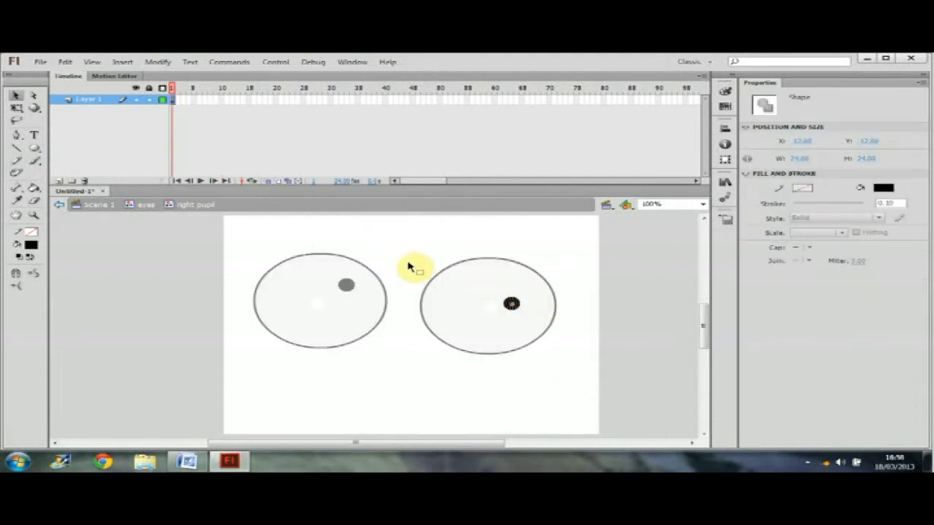
double_click(412, 266)
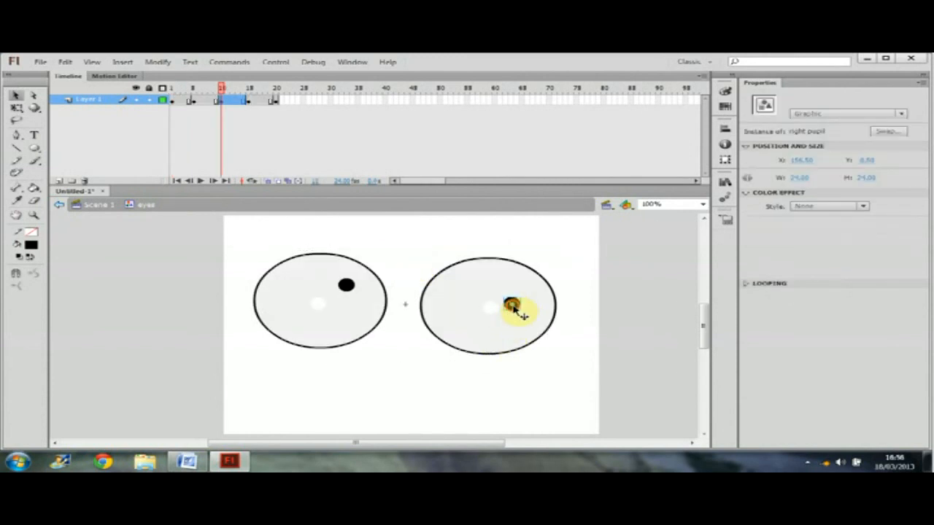
- At frame 15 of the eyes symbol, move the left and right pupils to the right side of their eyes, slightly below the middle
left_click(249, 100)
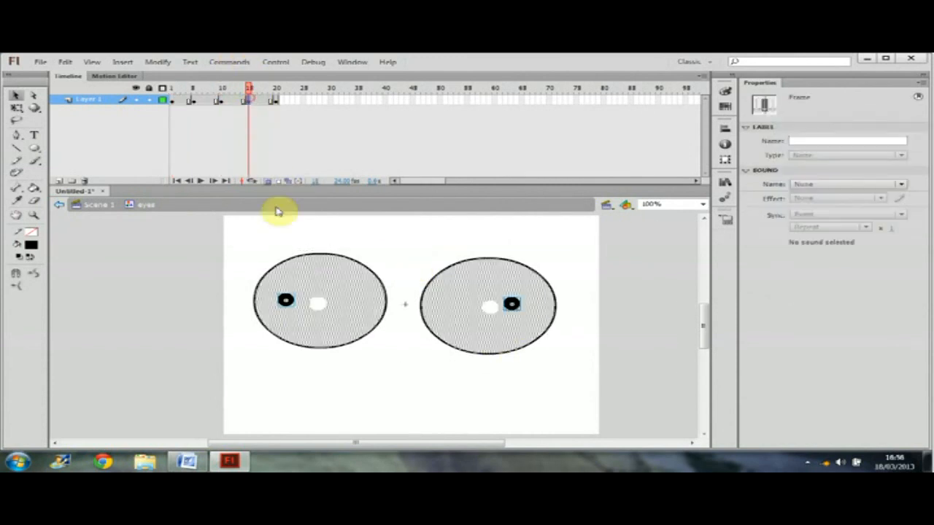
left_click(255, 243)
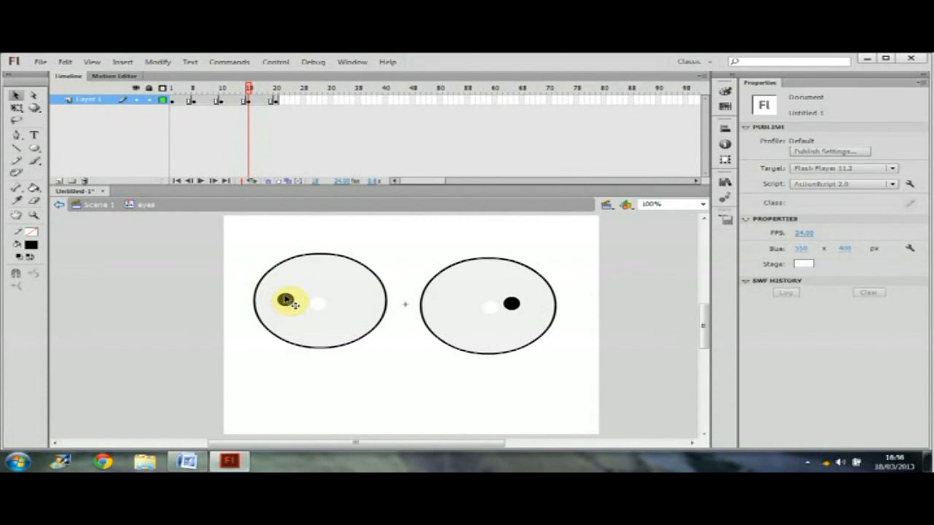
left_click_drag(290, 308, 357, 315)
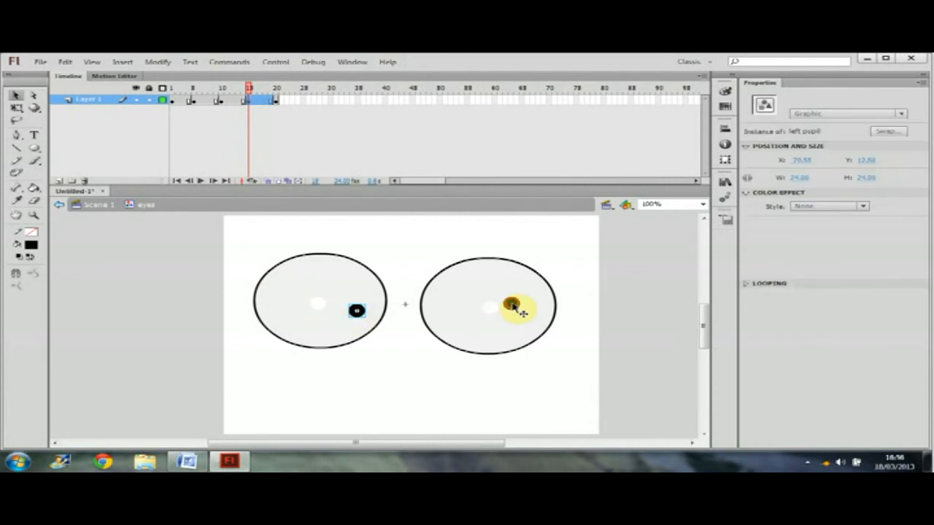
left_click_drag(515, 310, 529, 328)
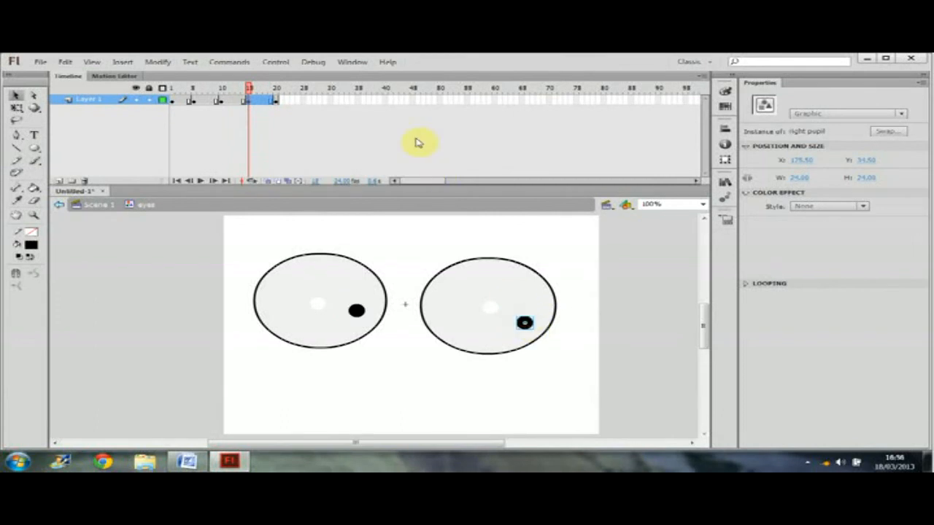
- At frame 20 of the eyes symbol, move both pupils to the lower part of their eyes, and play the symbol's timeline
left_click(275, 100)
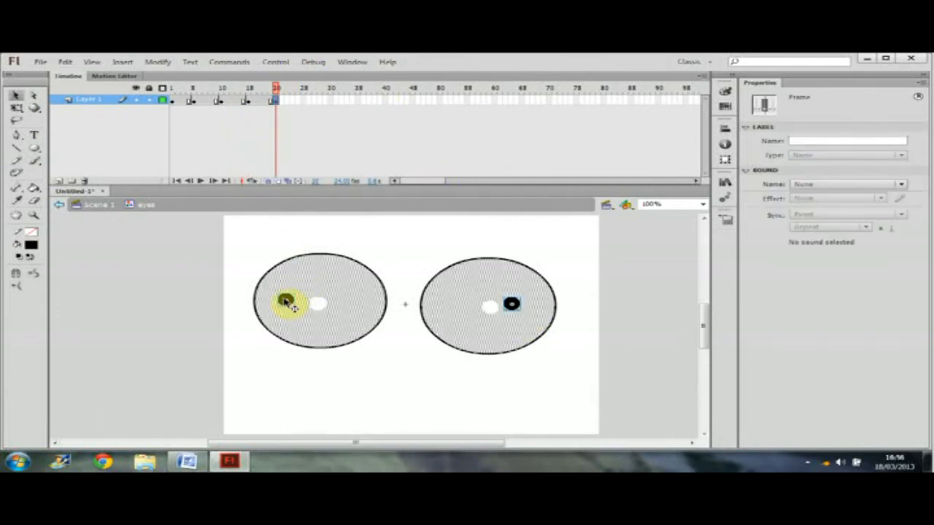
left_click_drag(284, 301, 333, 329)
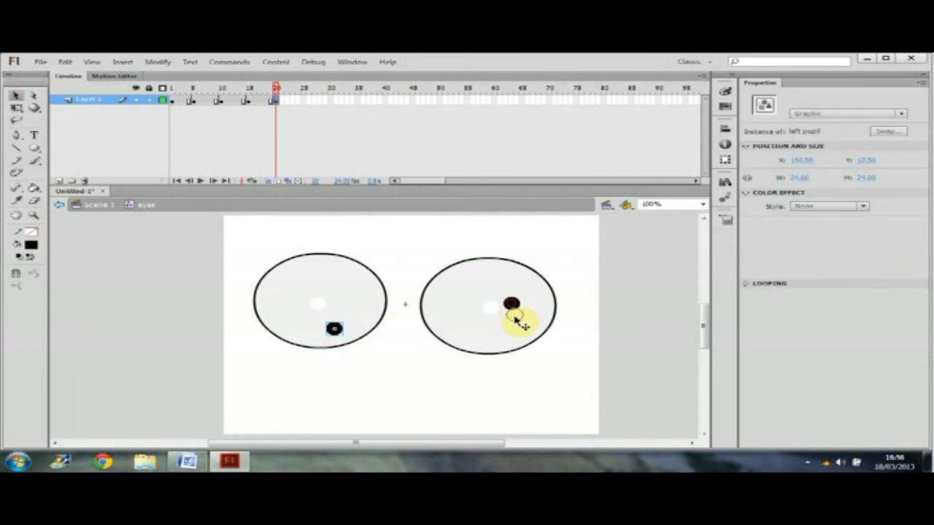
left_click_drag(511, 303, 514, 343)
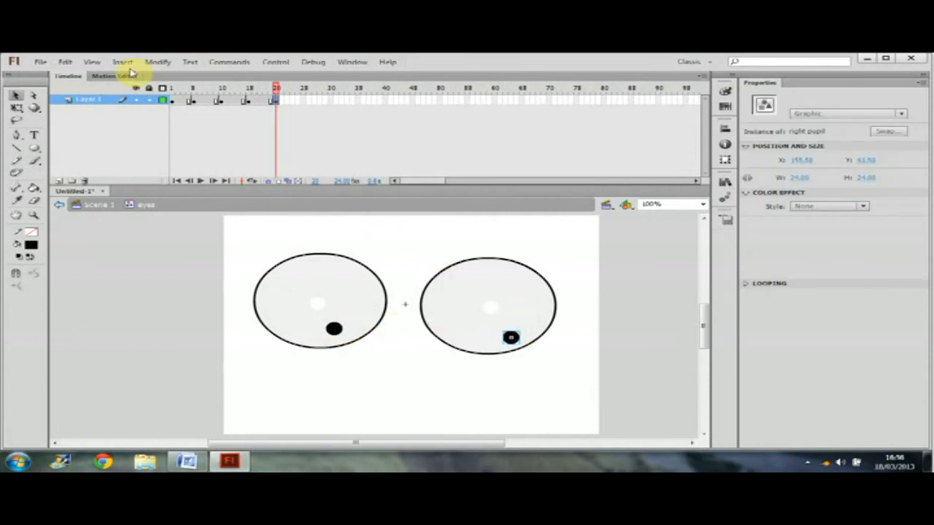
key("Return")
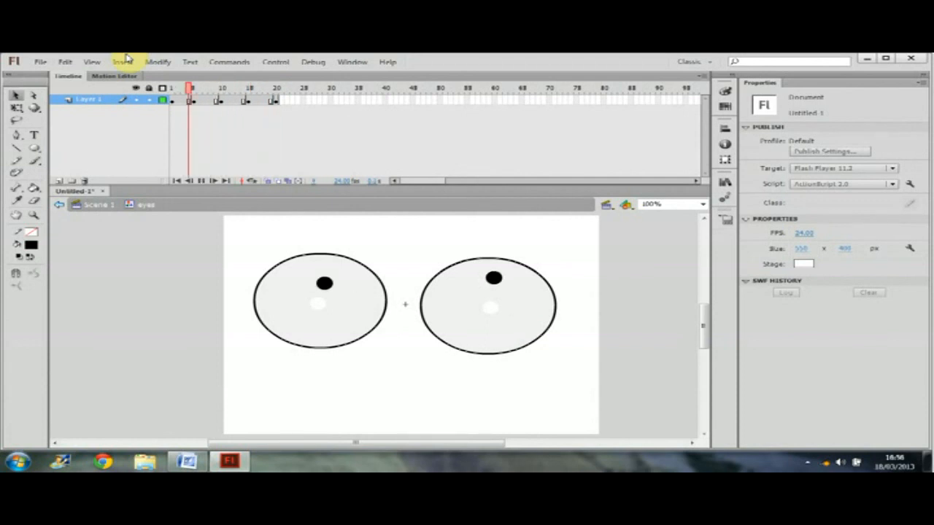
- Return to Scene 1 and insert a keyframe at frame 20 of the eyes layer
left_click(95, 206)
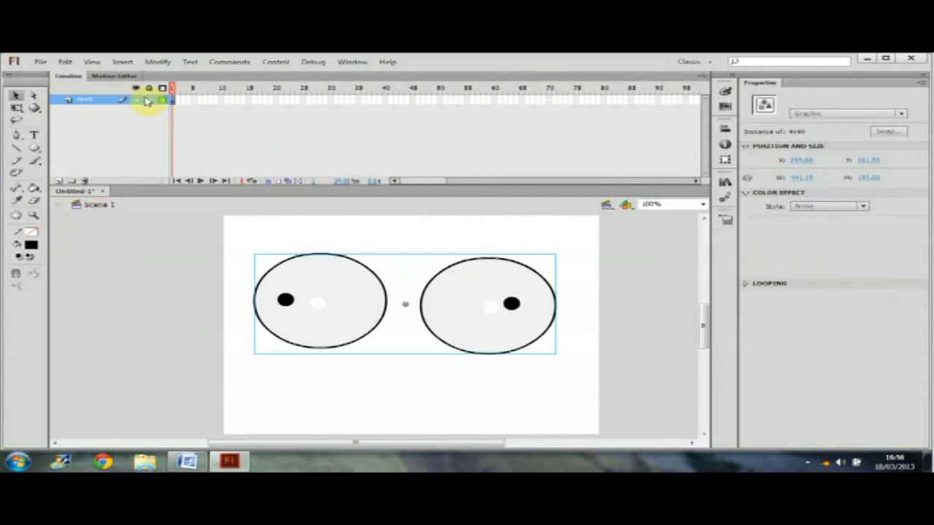
left_click(276, 101)
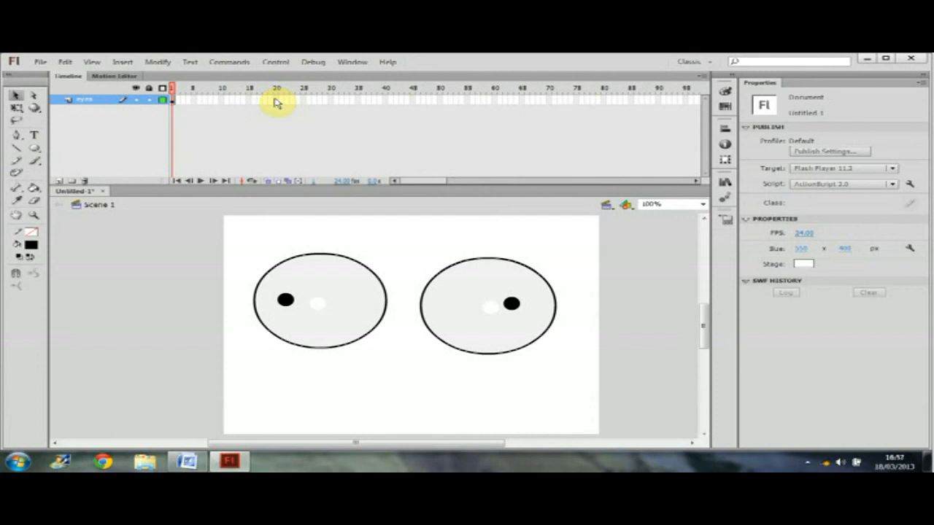
right_click(276, 102)
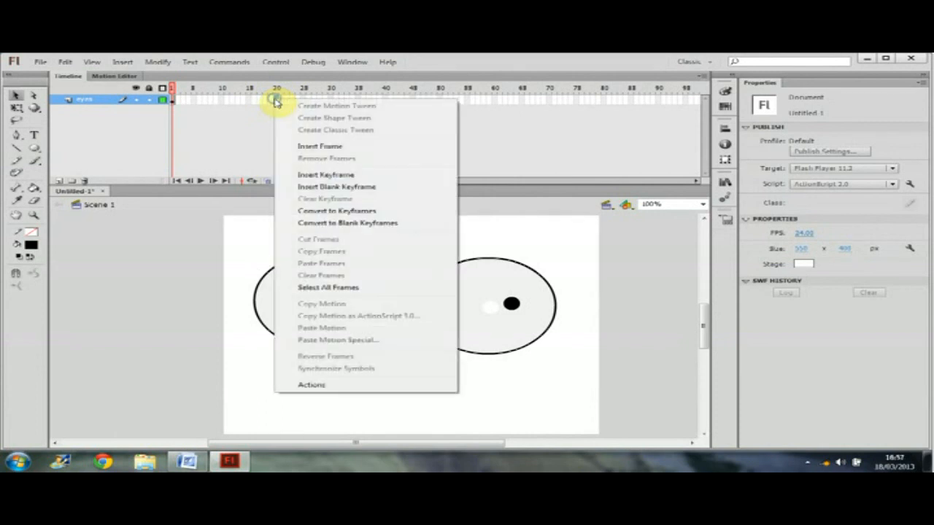
left_click(357, 176)
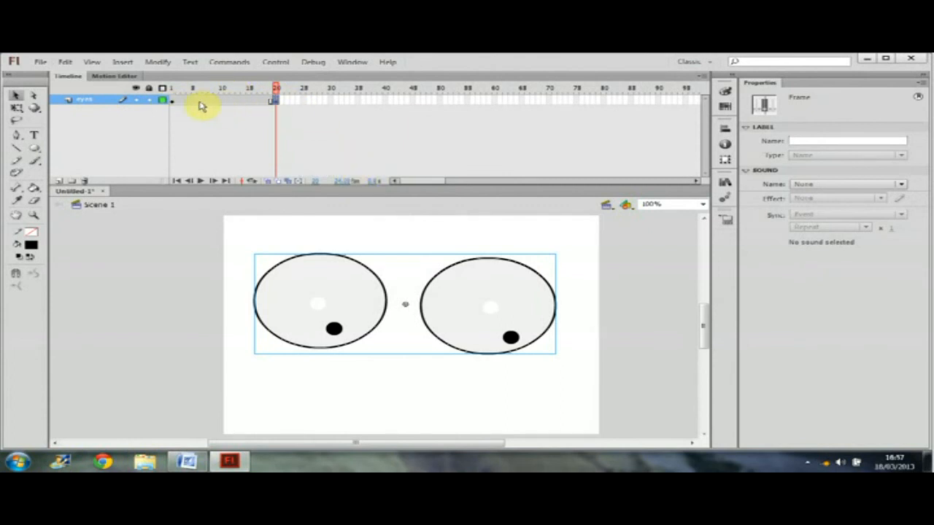
- Scrub the Scene 1 timeline, reopen the eyes symbol to compare its keyframes at frame 20, and go back to Scene 1
mouse_move(276, 89)
left_mouse_down()
mouse_move(186, 89)
mouse_move(277, 88)
left_mouse_up()
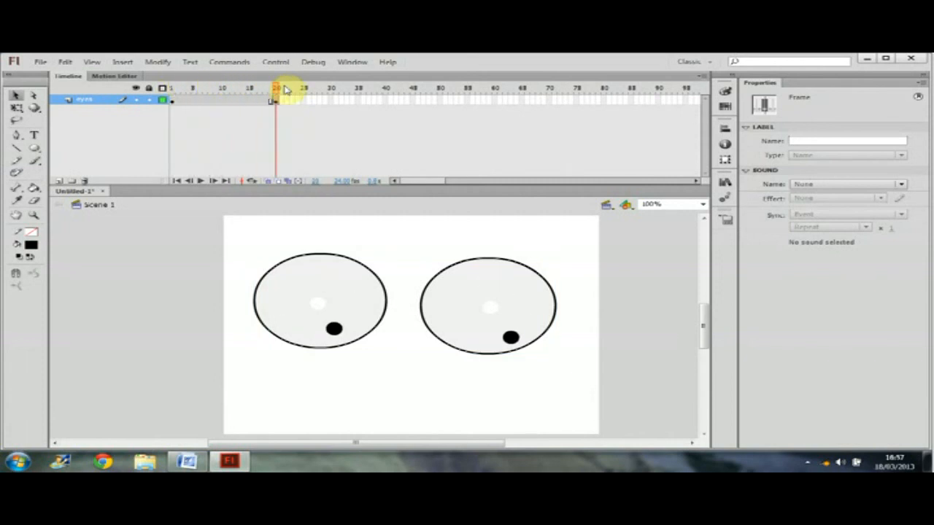
left_click(413, 377)
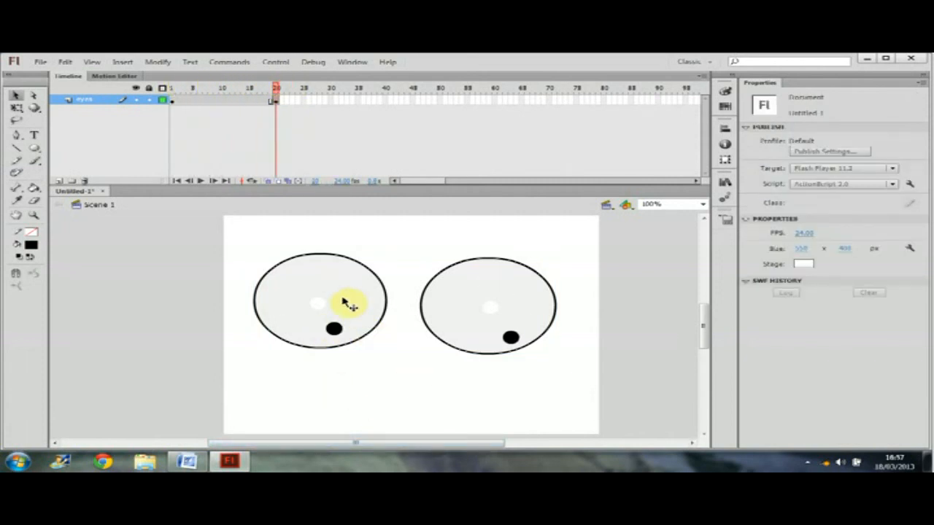
double_click(348, 302)
left_click(277, 89)
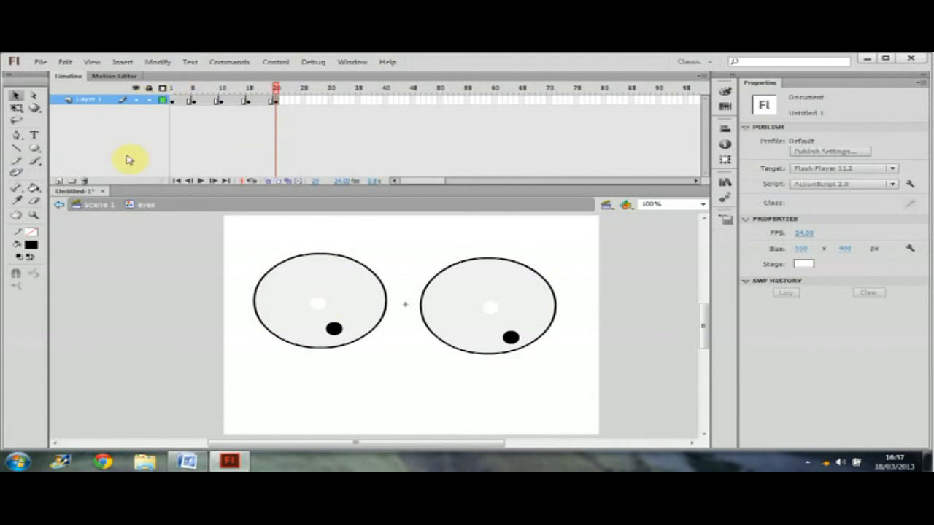
left_click(79, 204)
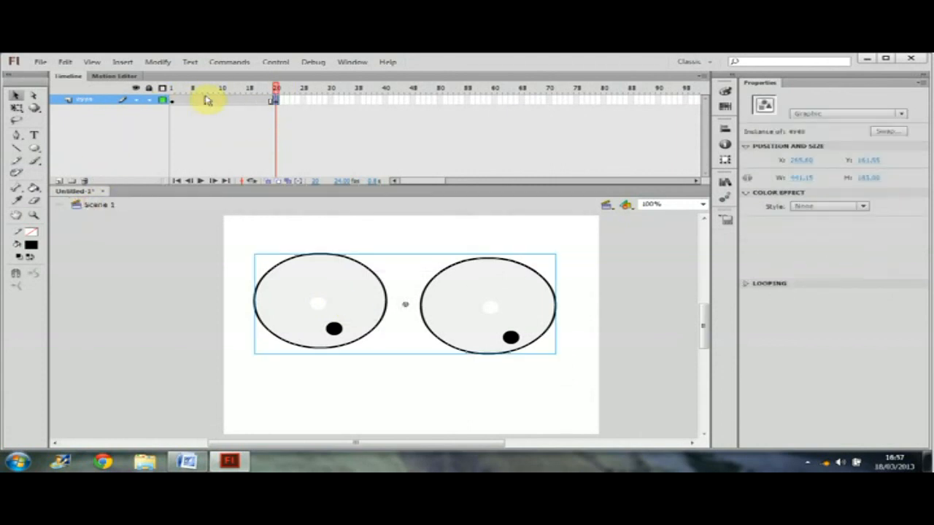